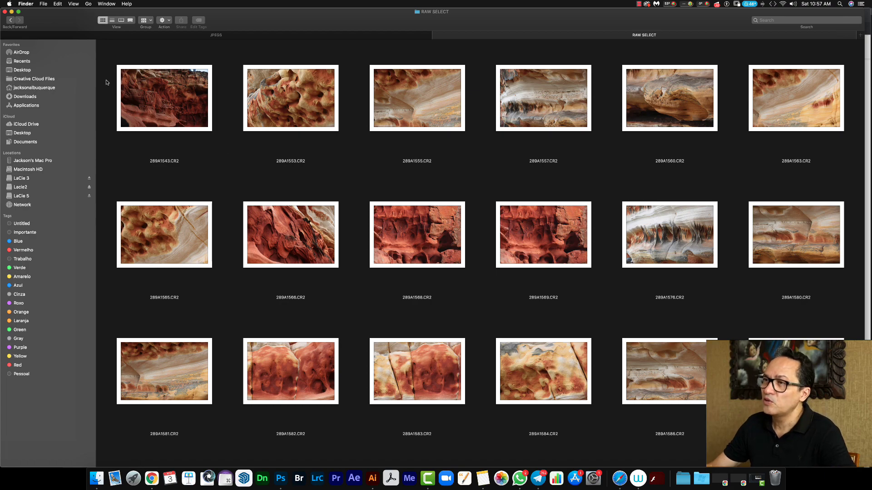
Step: Open all the CR2 photos in the RAW SELECT folder together for raw processing
drag(106, 80, 829, 474)
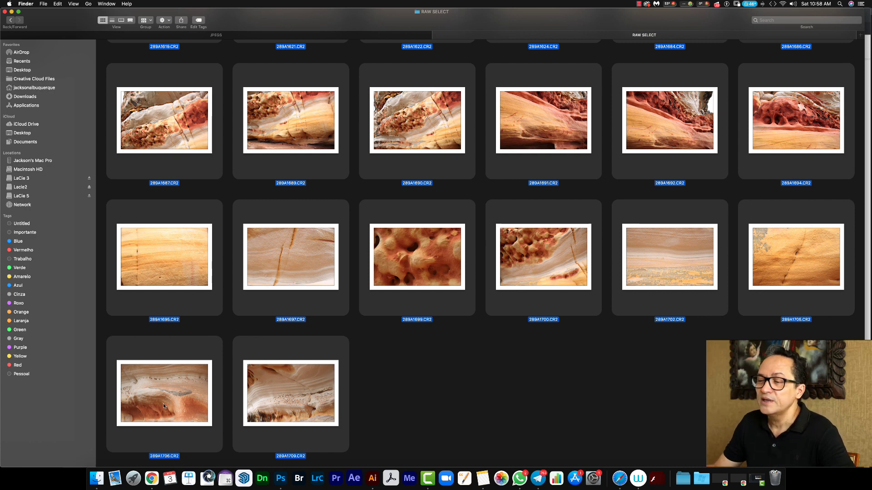
double_click(177, 405)
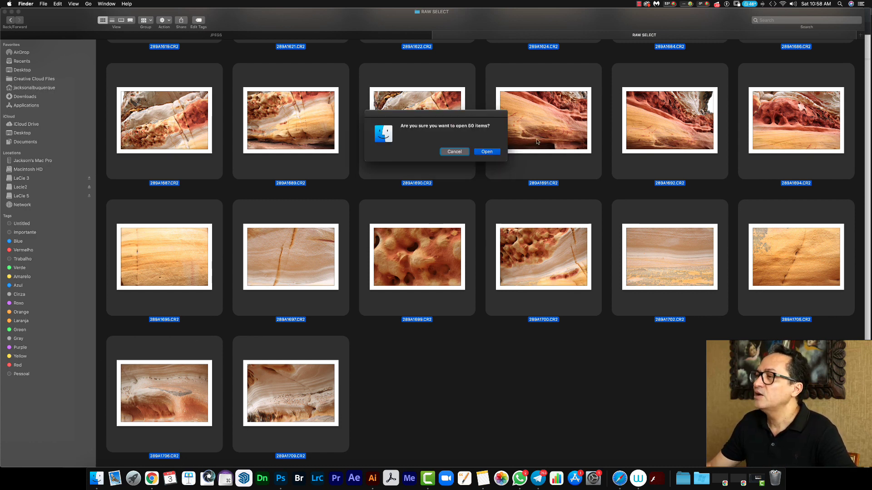
click(487, 152)
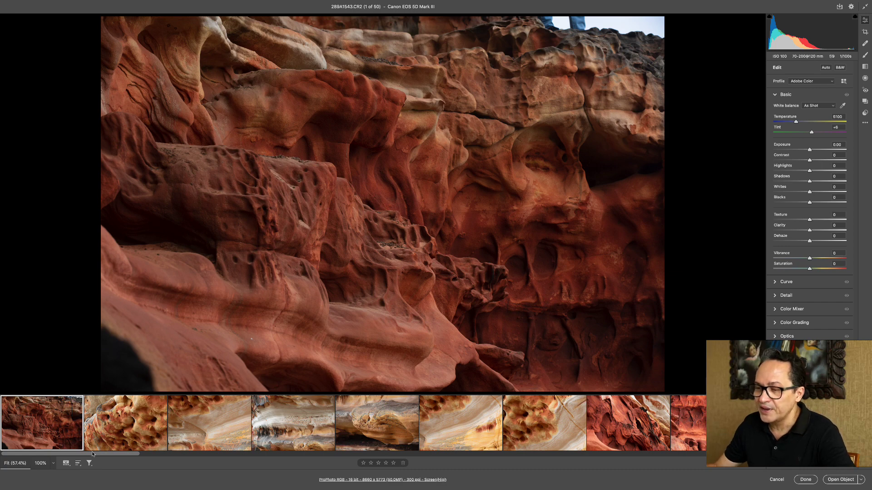
Step: Select every photo in the filmstrip, from the first to the last, and open the save options for them
drag(93, 454, 797, 489)
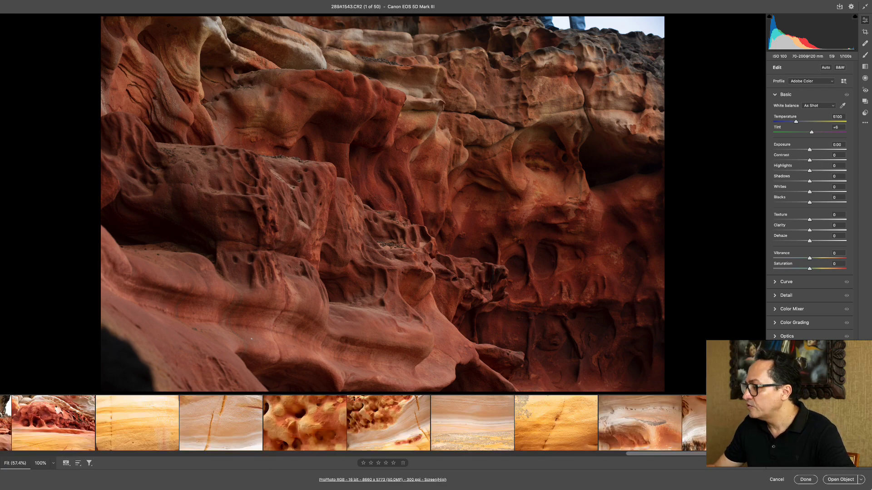
key(shift)
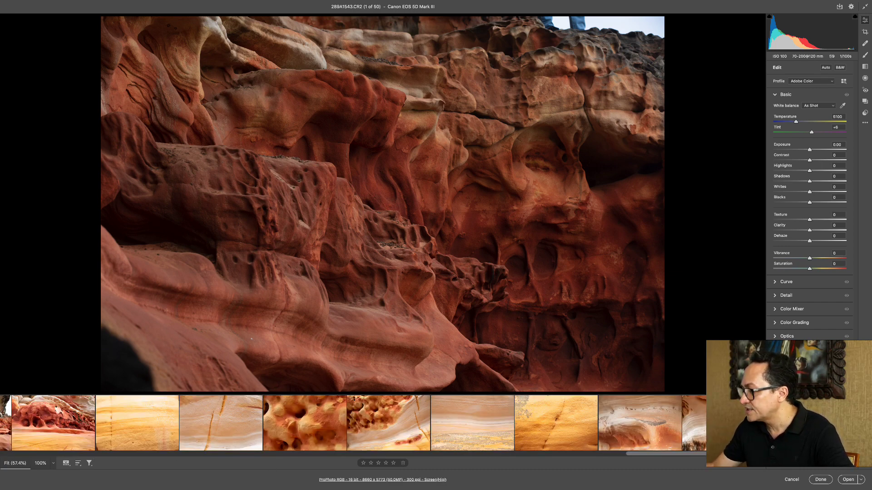
shift+click(735, 423)
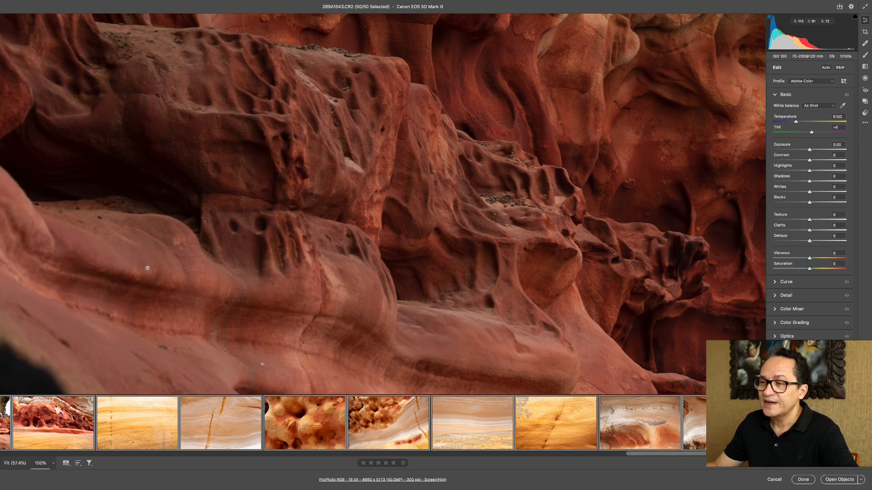
mouse_move(89, 418)
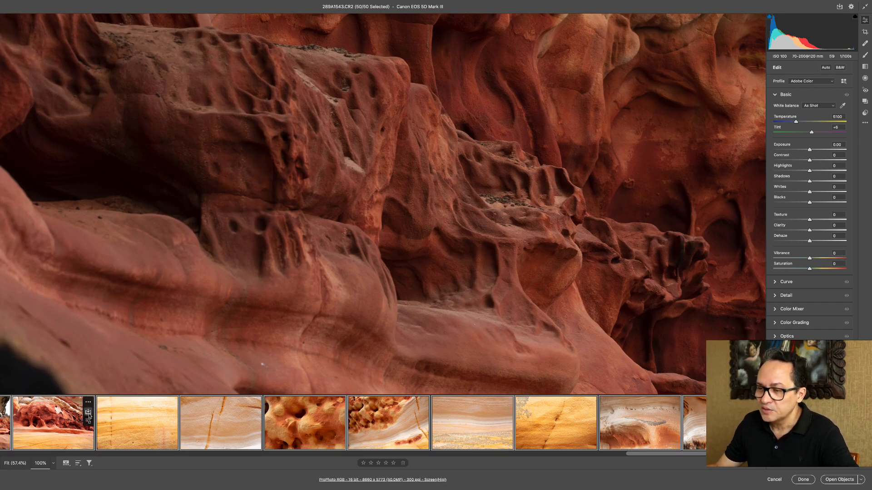
click(88, 412)
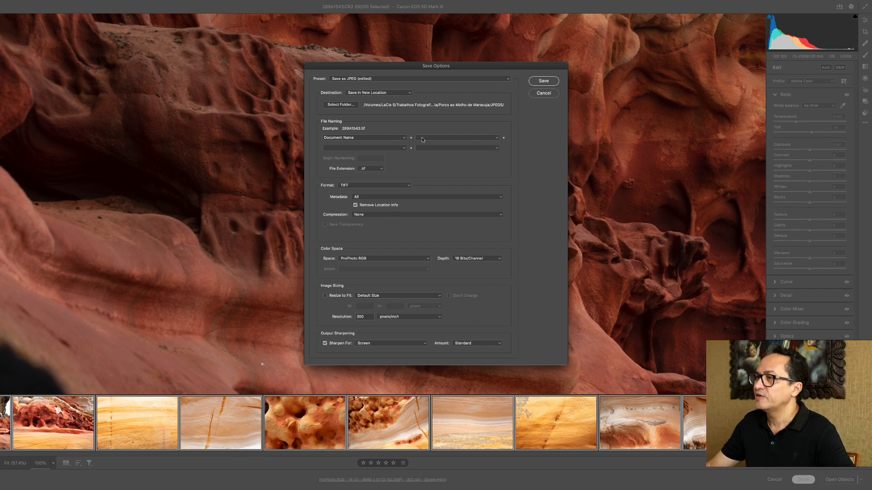
Step: Create a destination folder named "Selecao TIFF" inside "Cores do Catimbau" and save the selected photos there as TIFF files
click(345, 106)
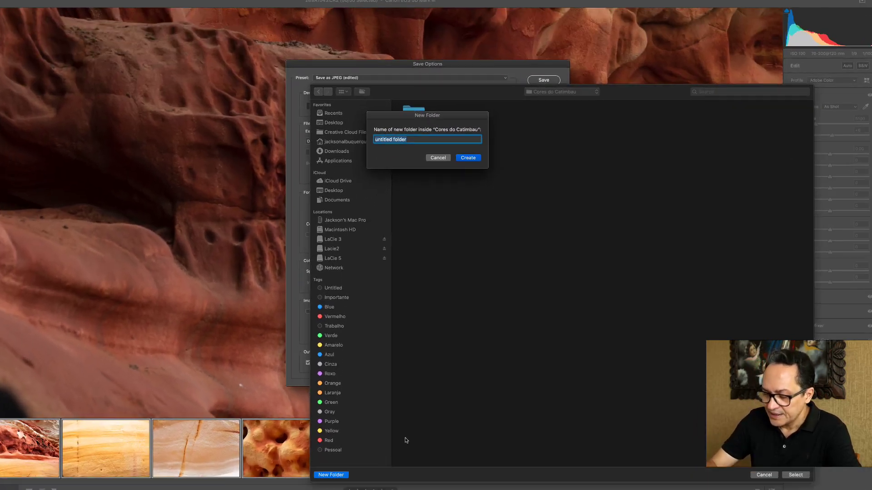
text(Se)
text(lec)
text(ao TO)
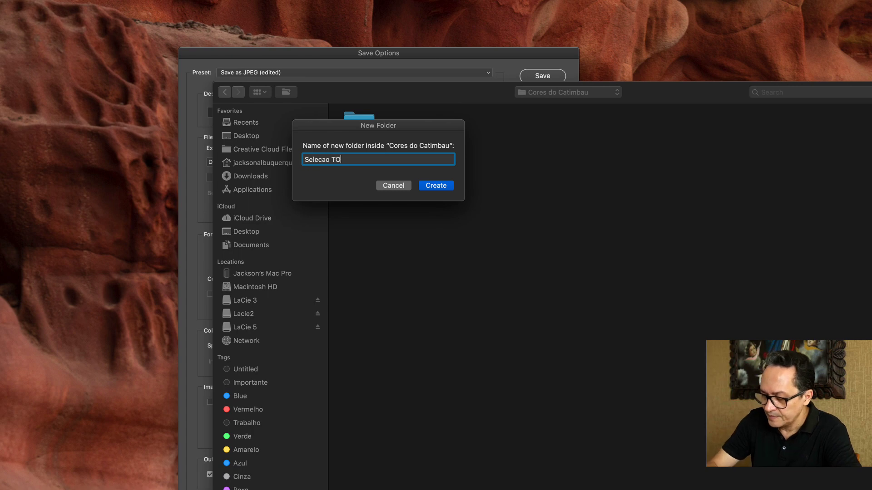
key(BackSpace)
text(IFF)
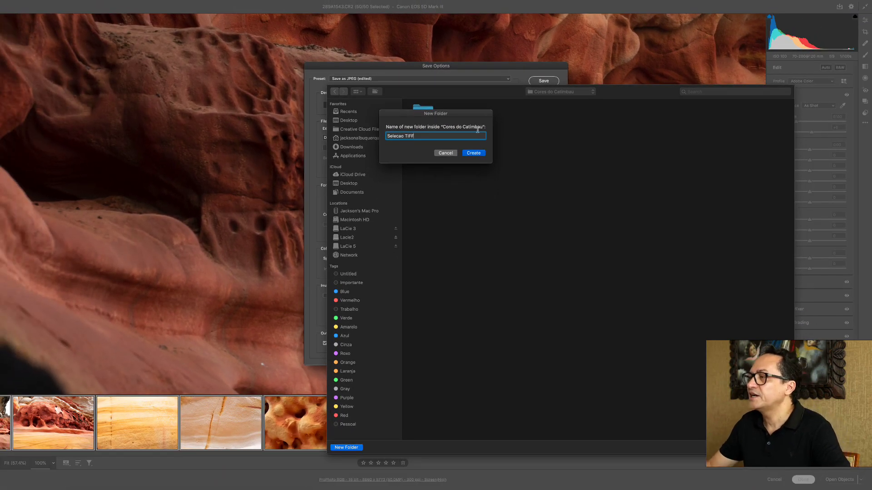
click(477, 154)
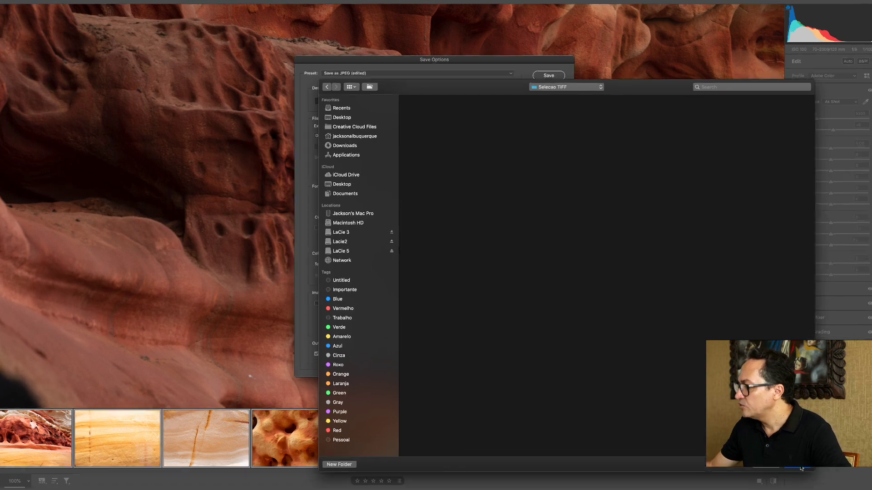
click(777, 448)
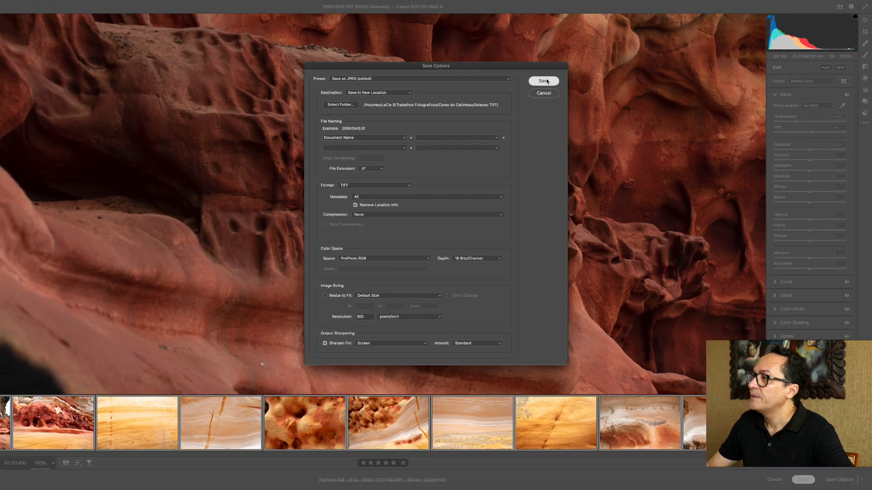
click(572, 54)
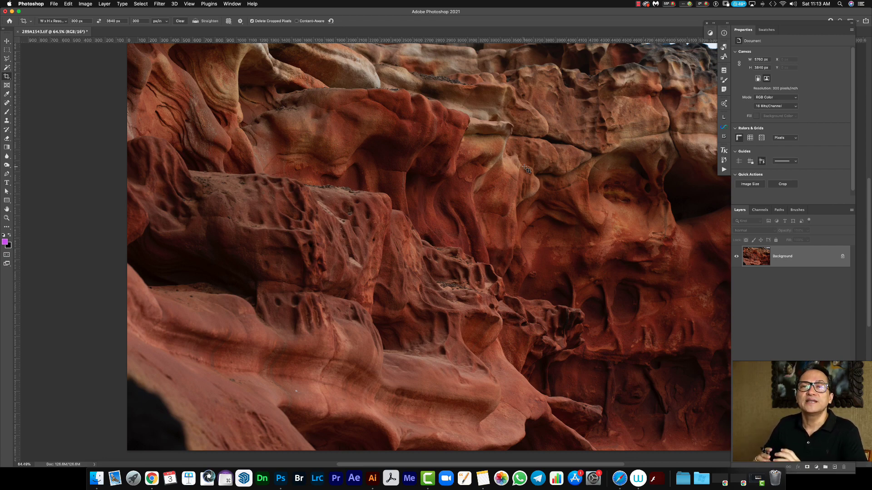
Step: Check the pixel width and height of 289A1543.tif in Image Size and leave without changing them
click(85, 4)
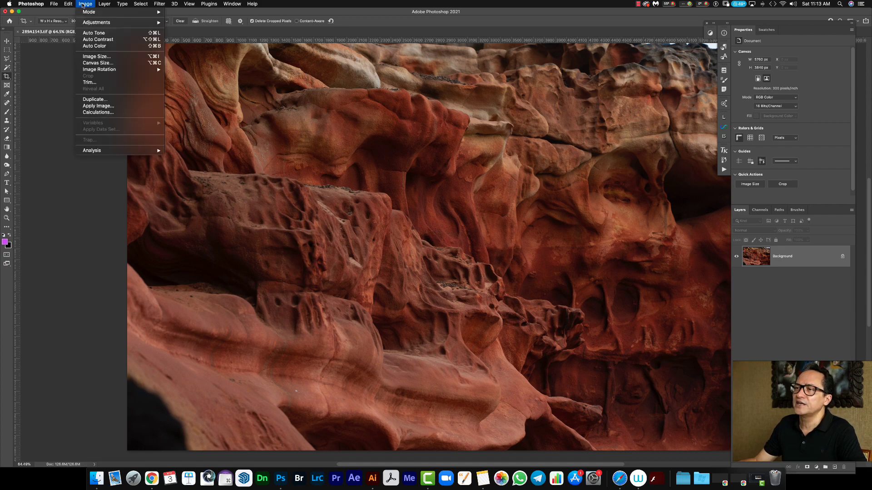
click(101, 58)
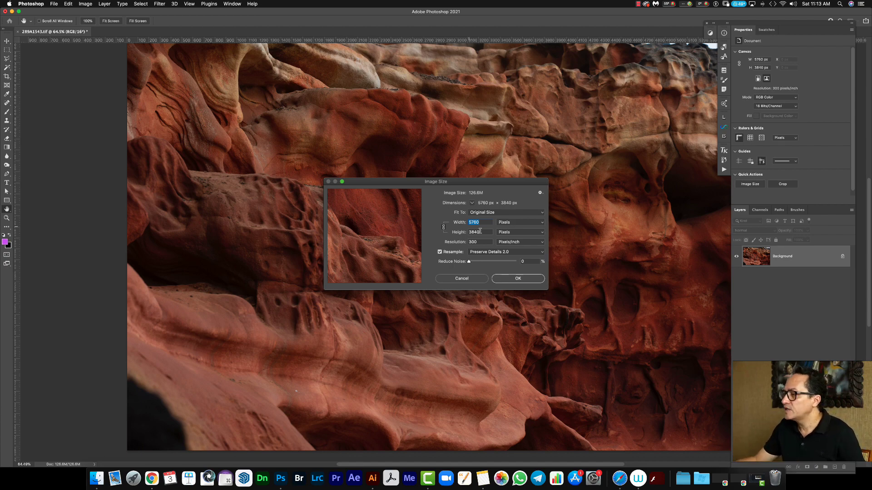
drag(485, 233, 468, 231)
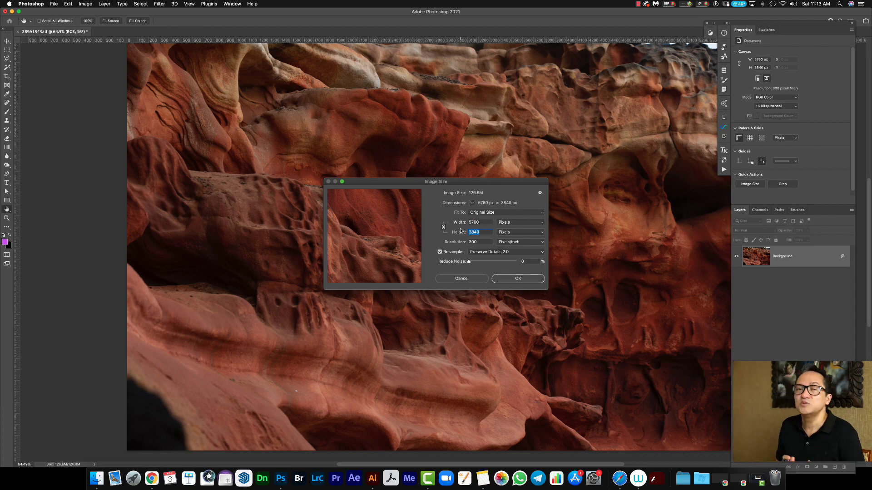
click(468, 278)
key(Escape)
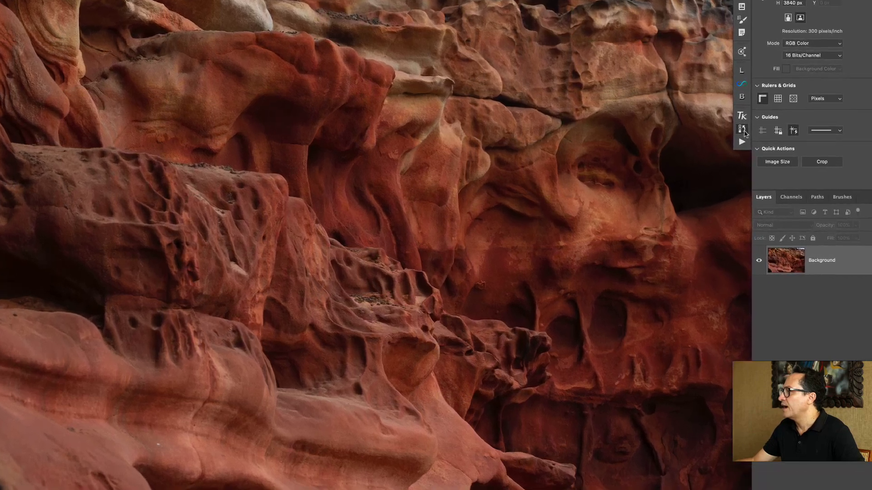
Step: Start recording a new action named "Fatiamento" in the Default Actions set
click(723, 161)
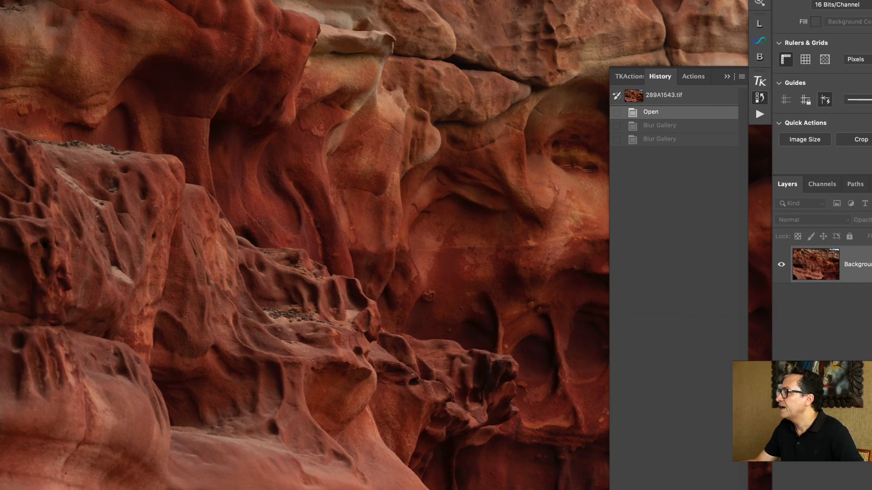
click(694, 77)
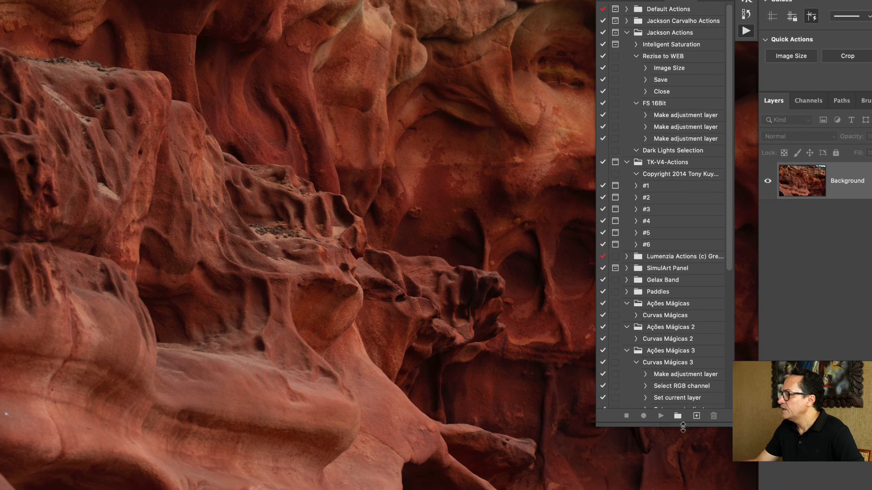
click(697, 417)
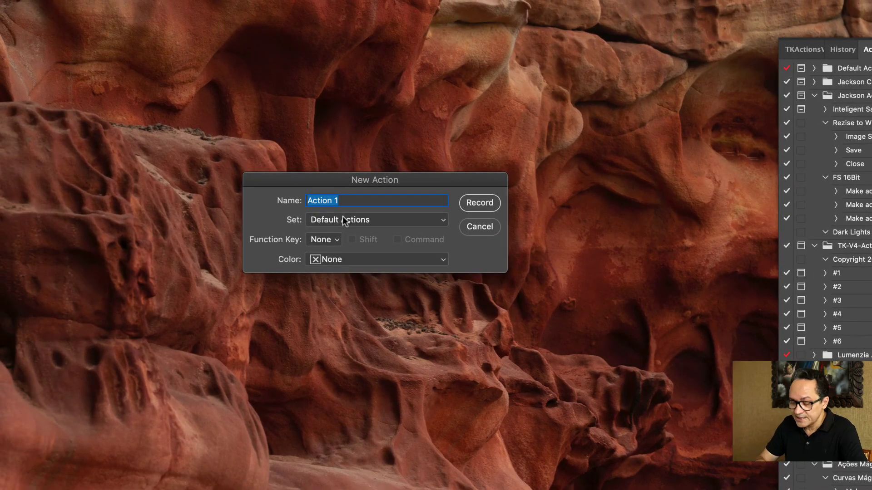
text(Fatiamen)
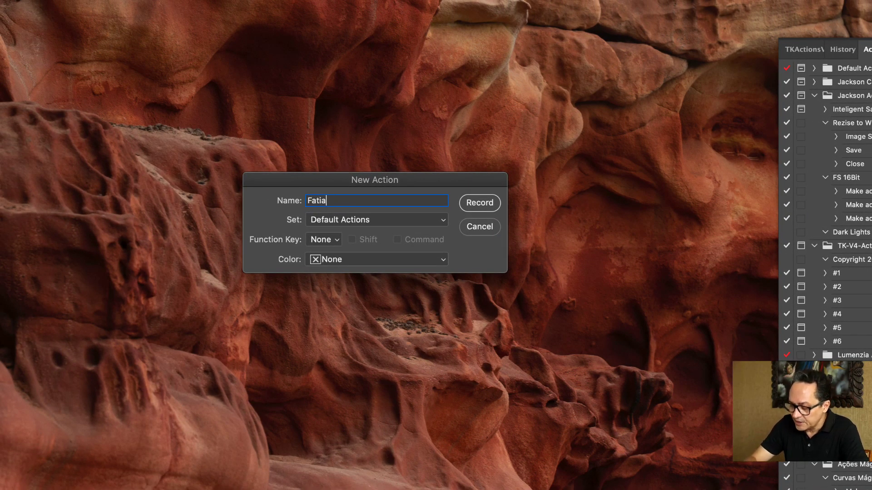
text(to)
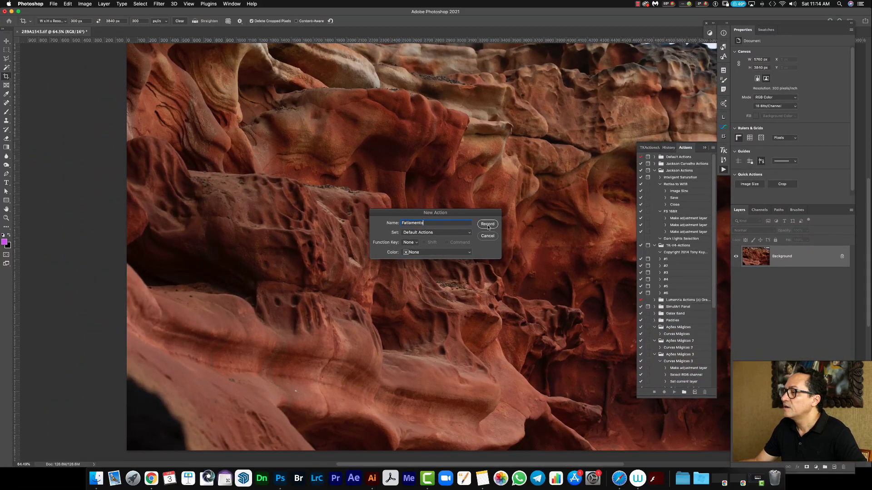
click(484, 213)
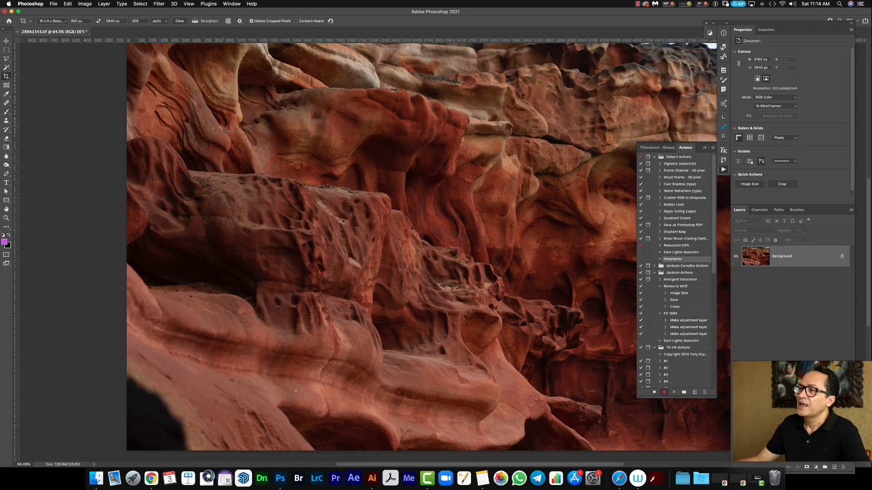
Step: Apply a Path Blur with the path running vertically from the image centre to its upper edge and the speed at 500%
click(159, 4)
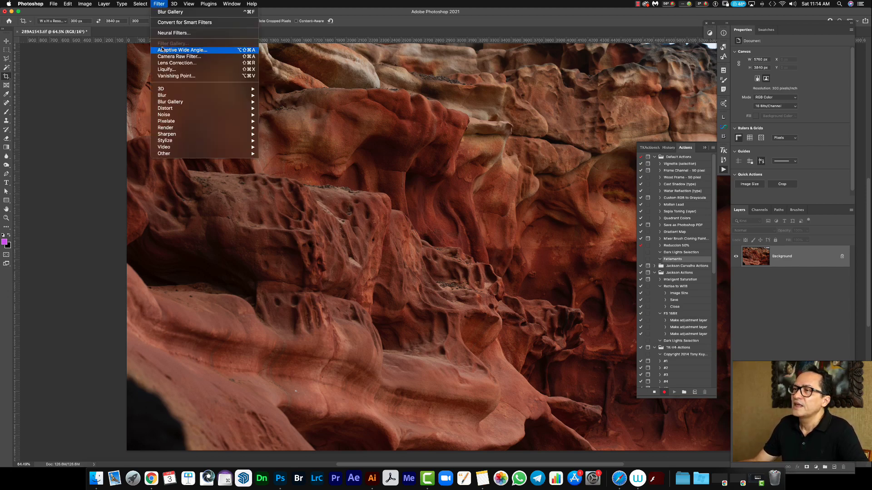
mouse_move(168, 102)
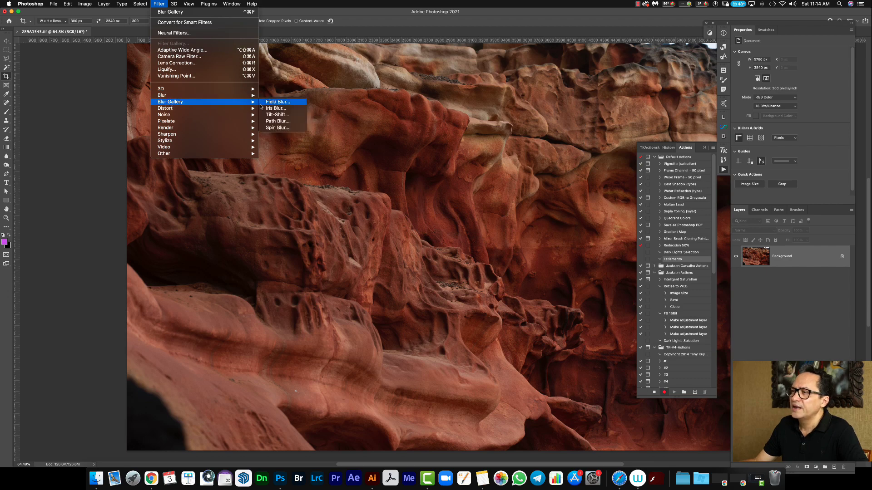
click(277, 121)
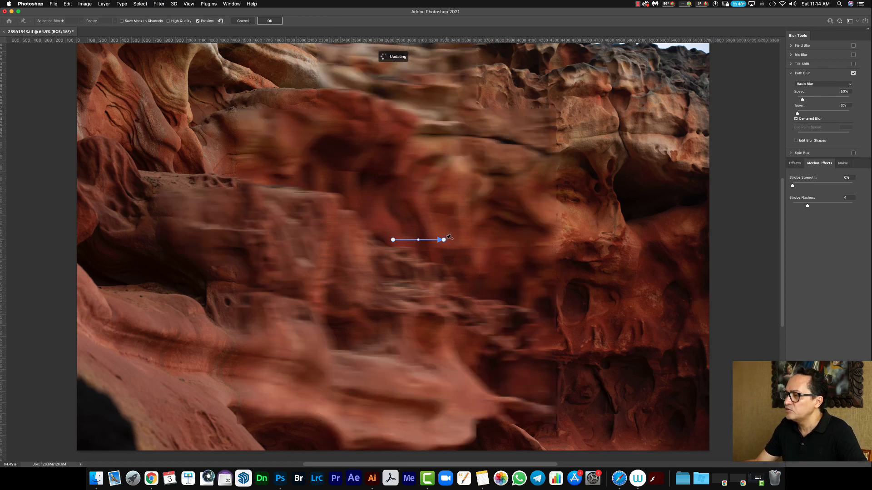
drag(443, 240, 415, 153)
drag(397, 140, 394, 49)
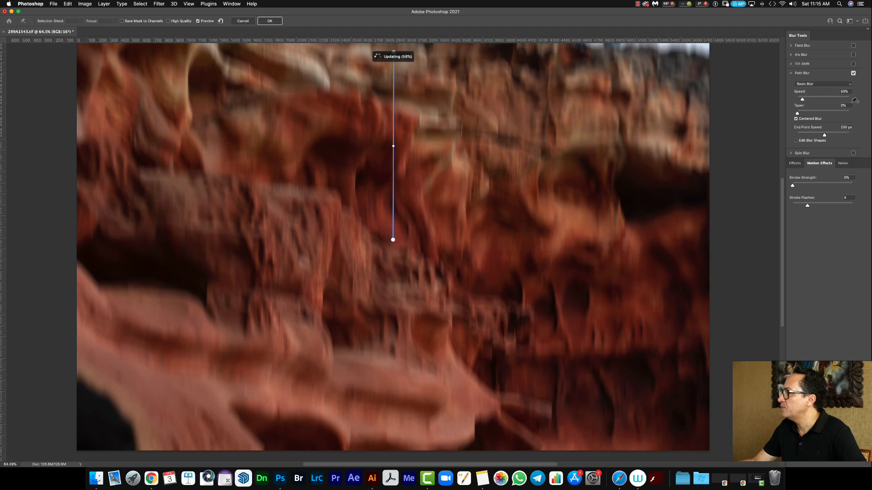
drag(802, 99, 851, 100)
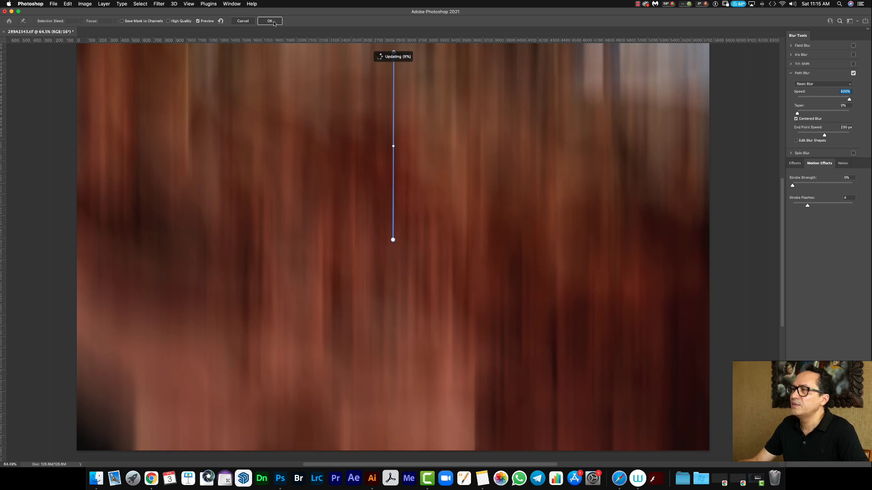
click(274, 22)
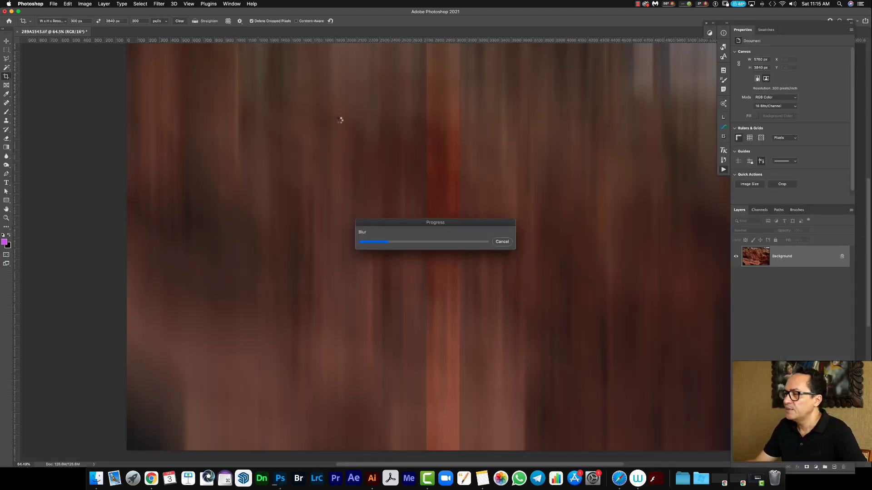
Step: Leave the crop for the Rectangular Marquee tool and apply the last Blur Gallery filter once more
drag(422, 226, 320, 235)
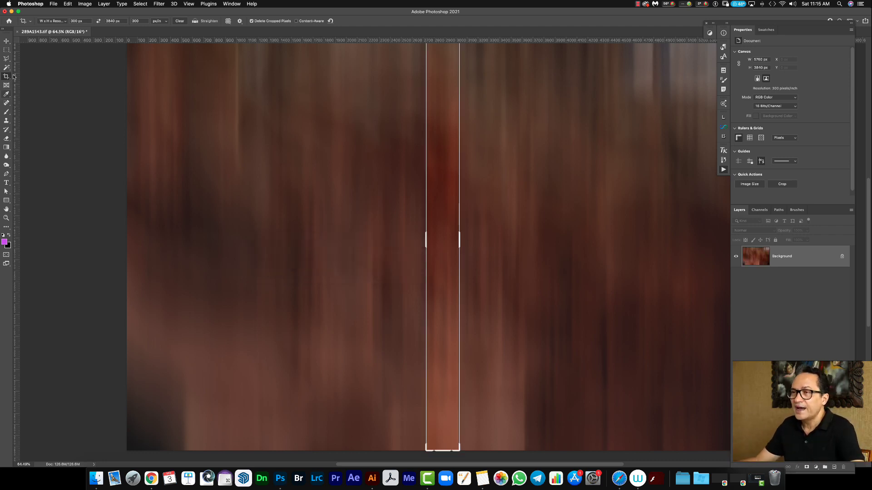
key(Escape)
key(m)
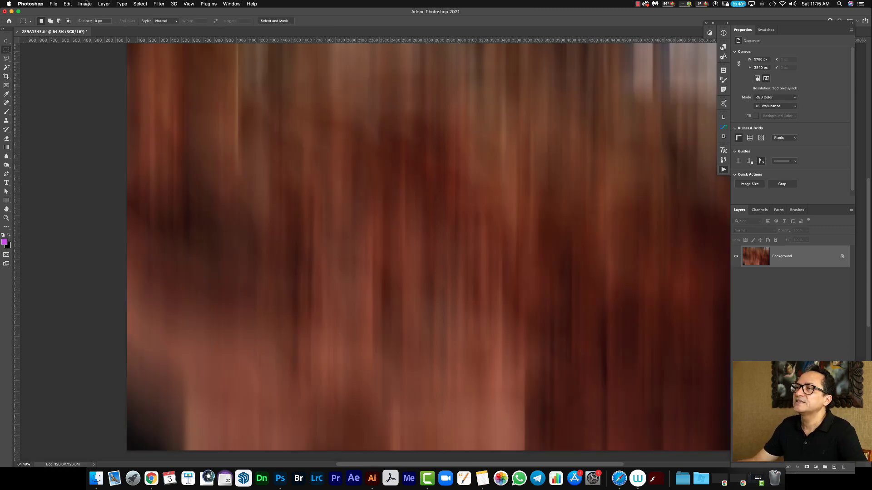
click(158, 4)
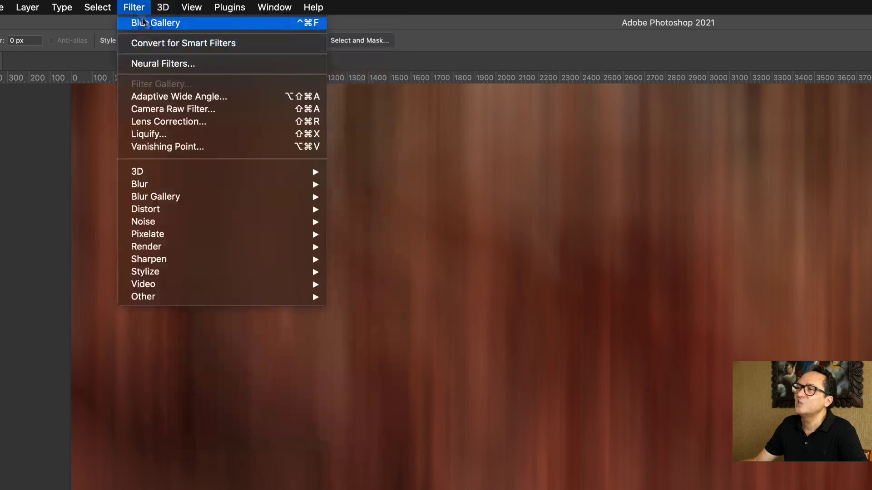
click(147, 25)
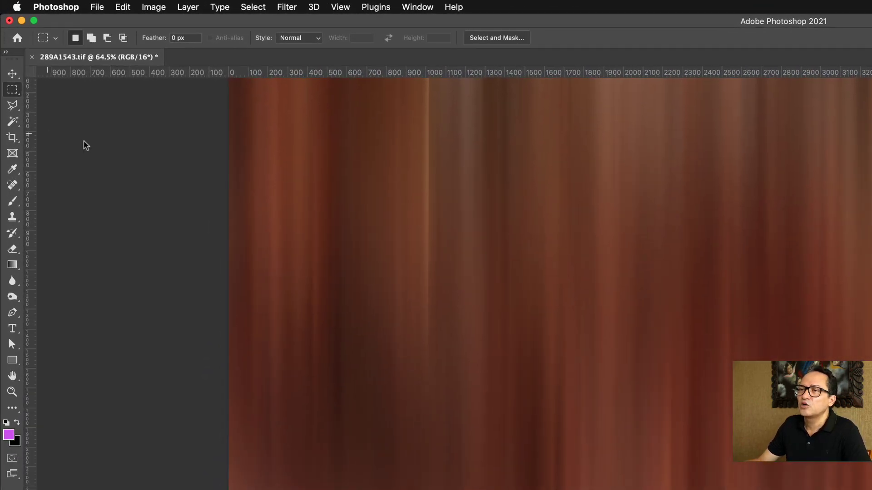
Step: Crop the blurred image to a vertical strip of 300 x 3840 px at 300 px/in
click(11, 140)
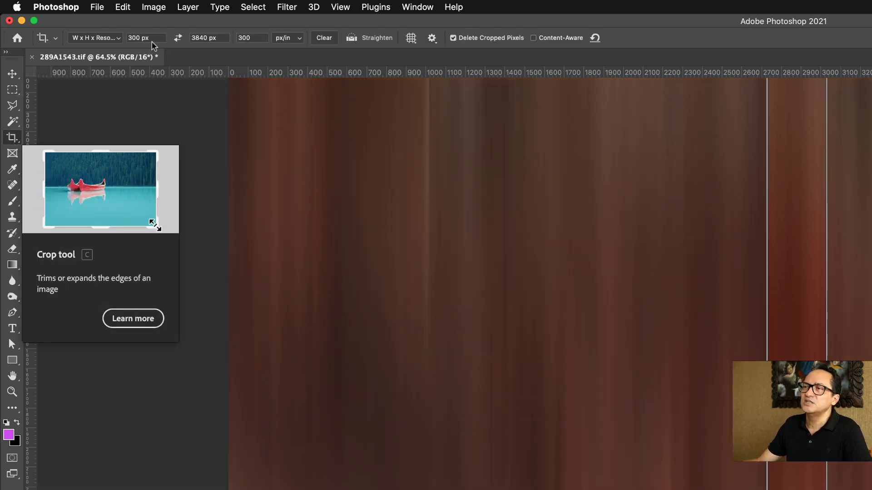
drag(220, 37, 186, 35)
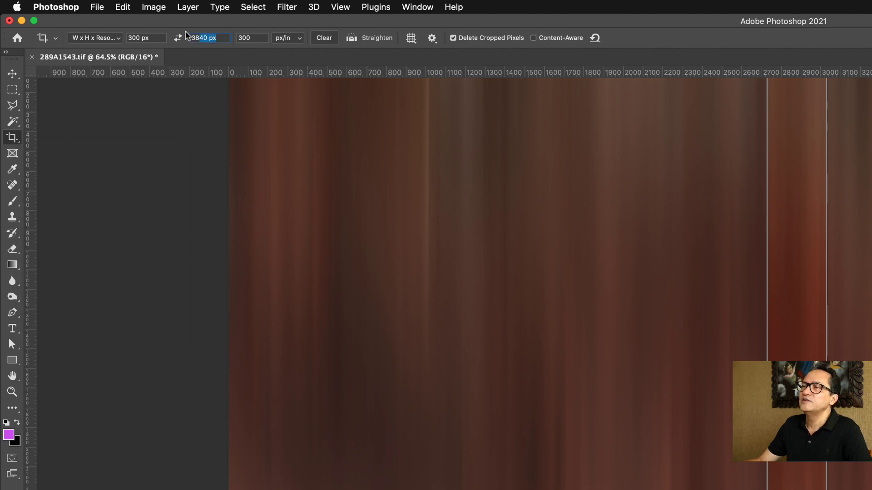
text(3840)
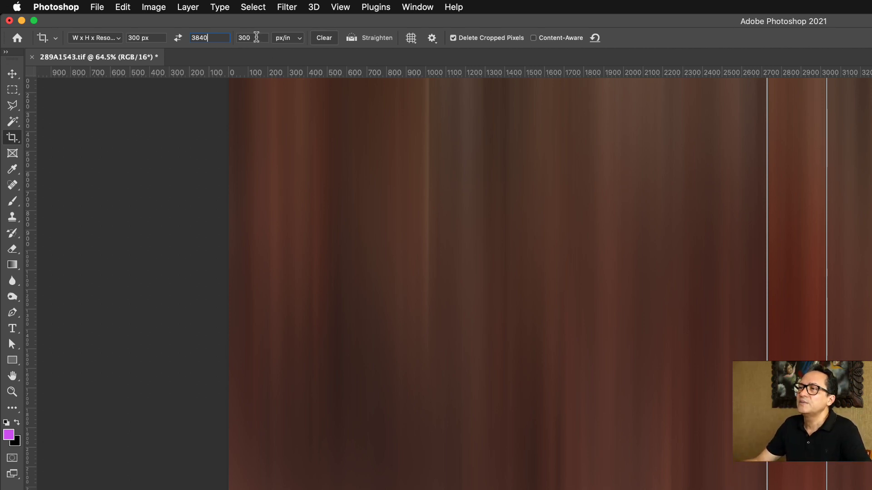
click(253, 37)
text(300)
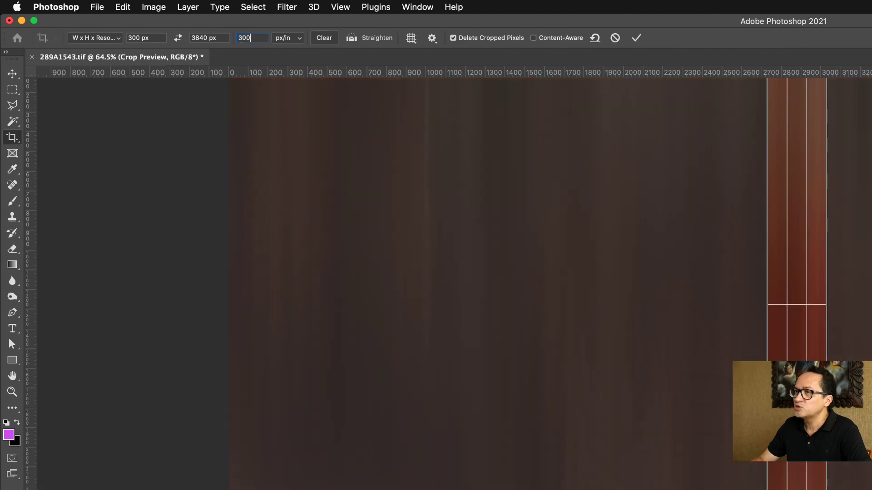
key(Return)
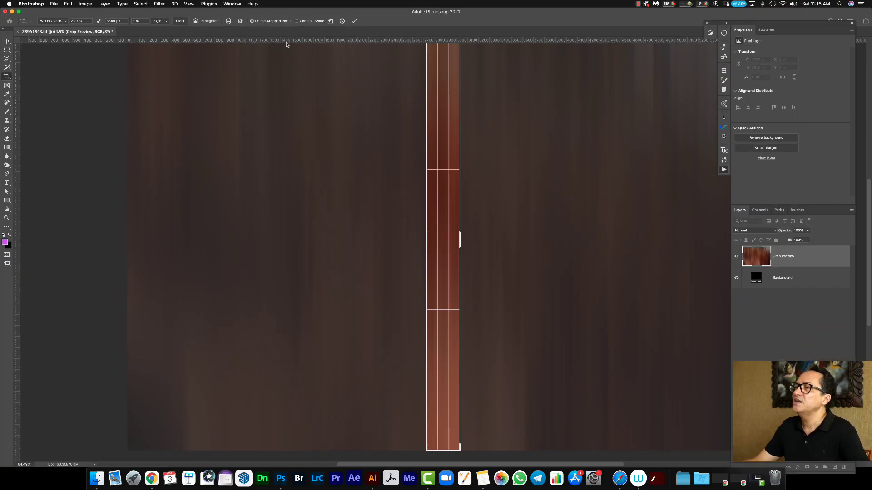
key(Return)
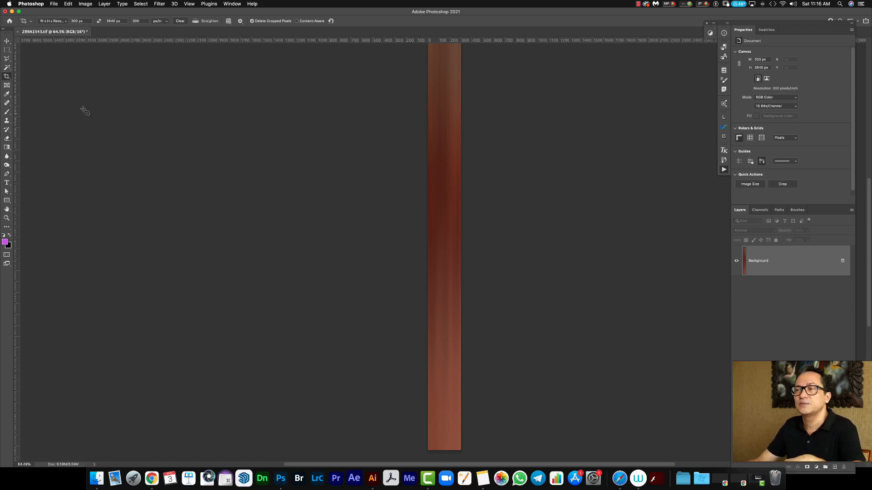
Step: Save the strip as an uncompressed TIFF in a new folder "Fatias de Imagens" inside "Cores do Catimbau"
click(54, 4)
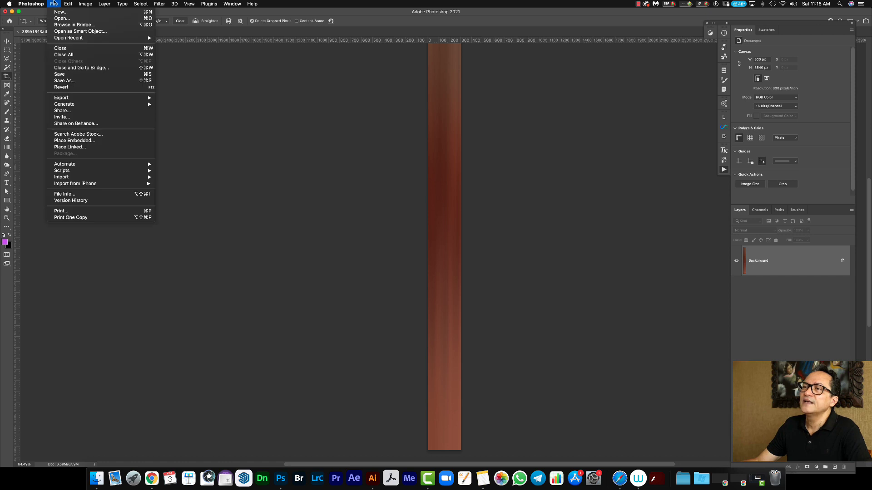
click(66, 81)
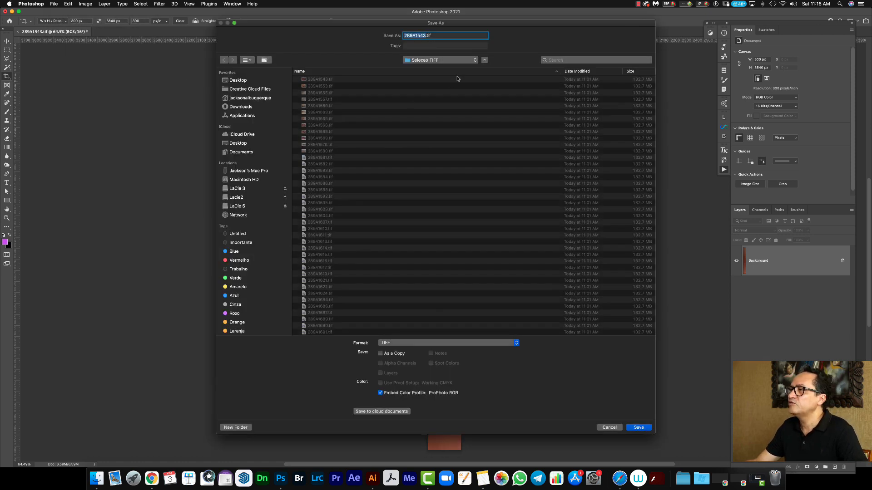
click(449, 61)
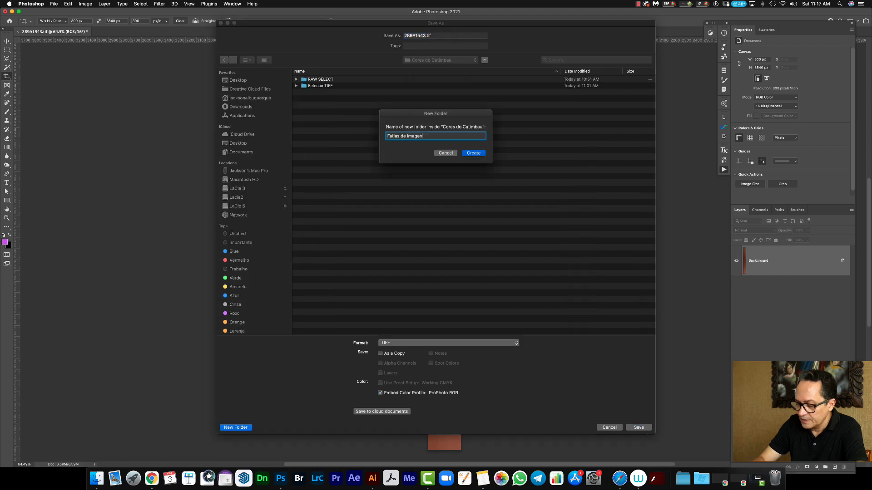
click(472, 154)
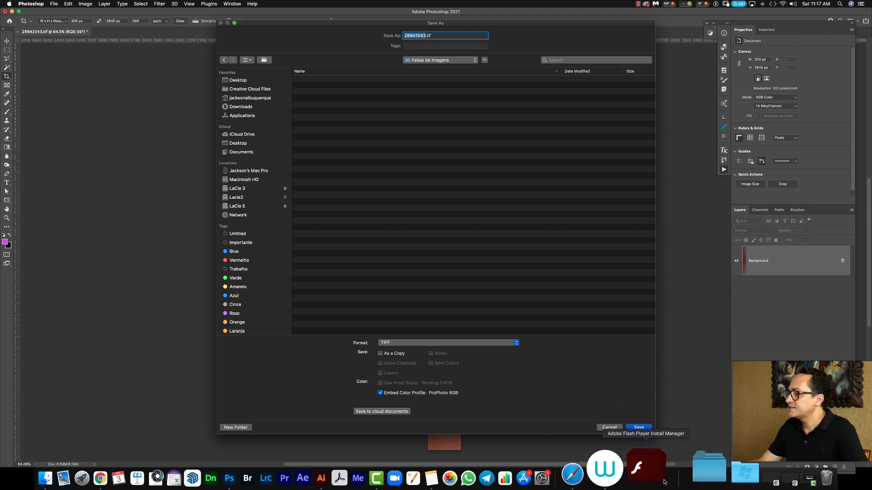
click(639, 427)
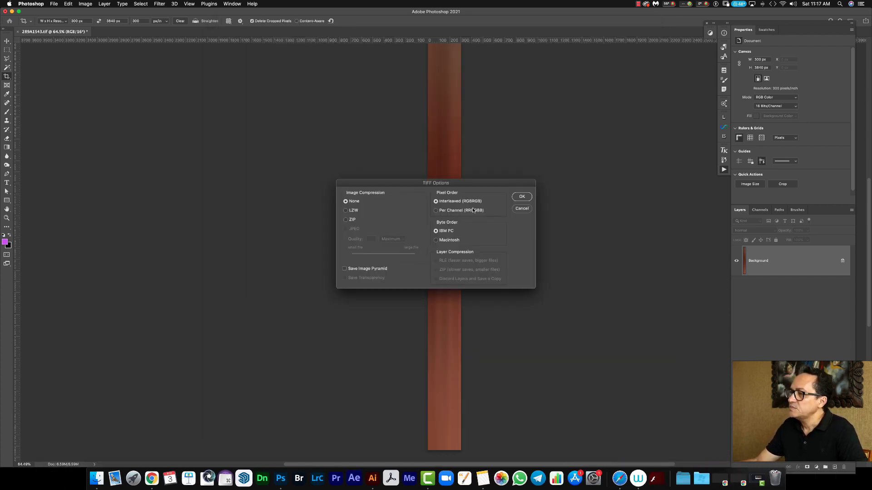
click(522, 197)
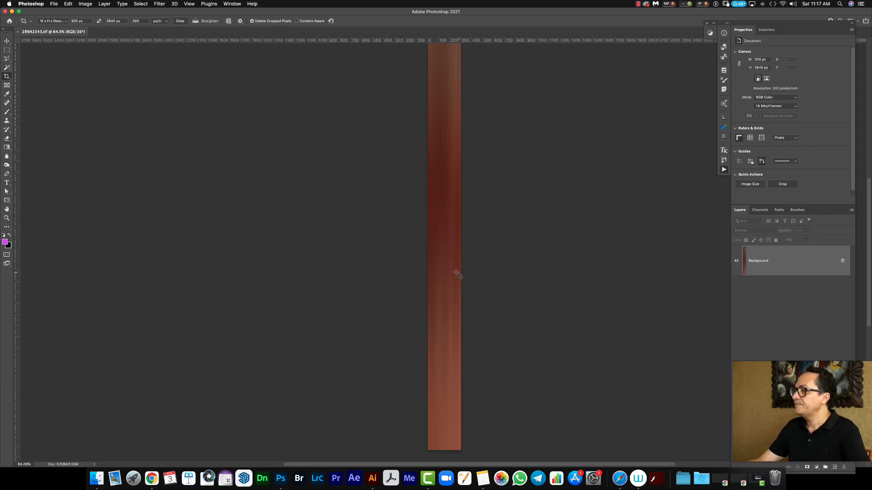
Step: Close the image and stop recording the Fatiamento action
key(super+w)
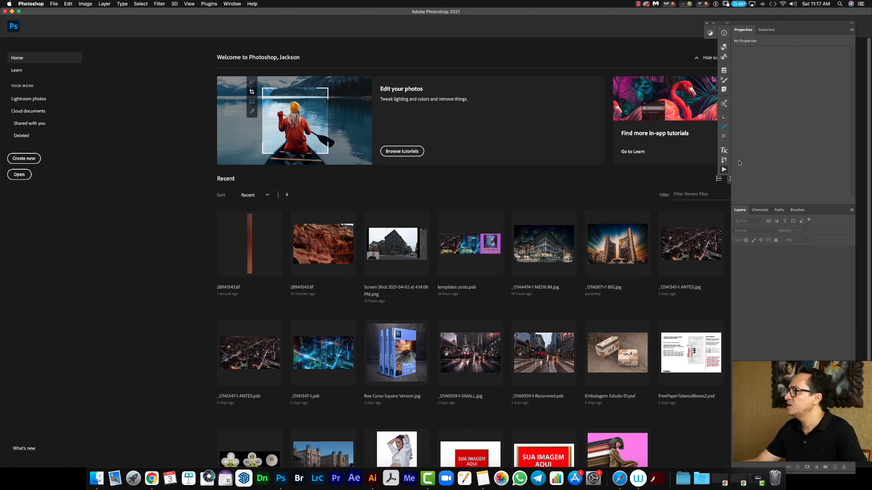
click(724, 161)
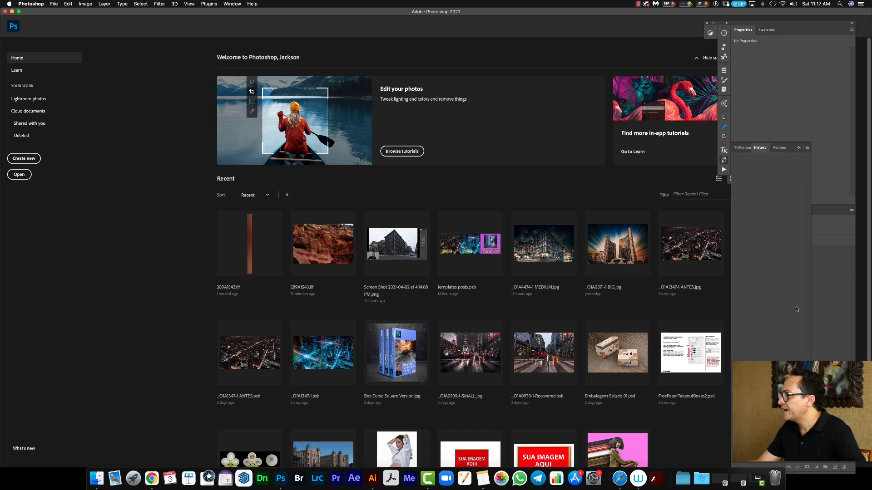
click(779, 147)
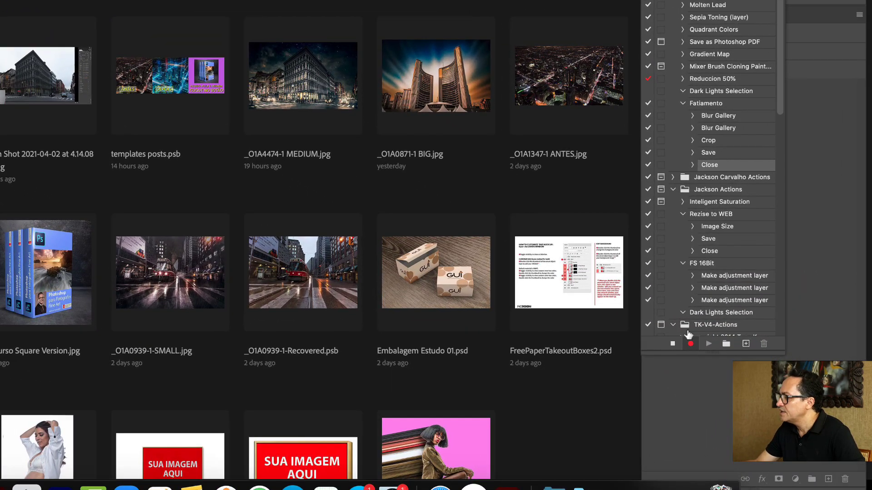
click(674, 343)
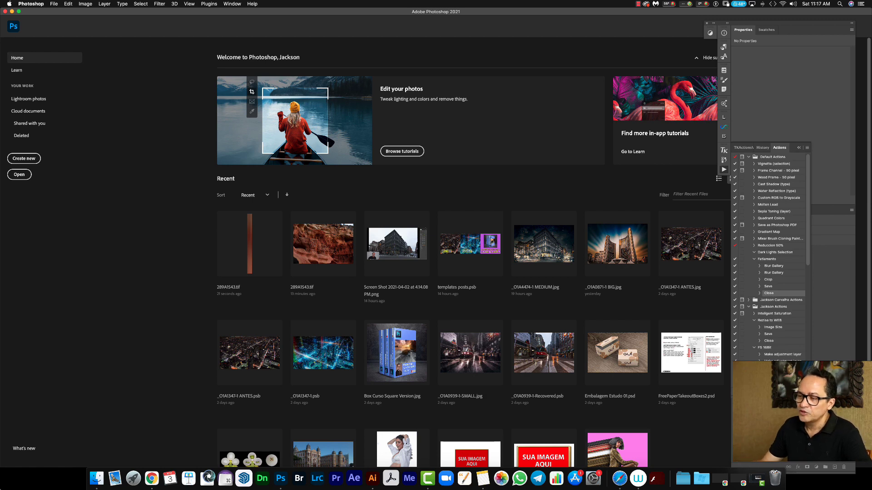
Step: Switch to Finder and move the saved strip from the Fatias de Imagens folder to the trash
click(96, 476)
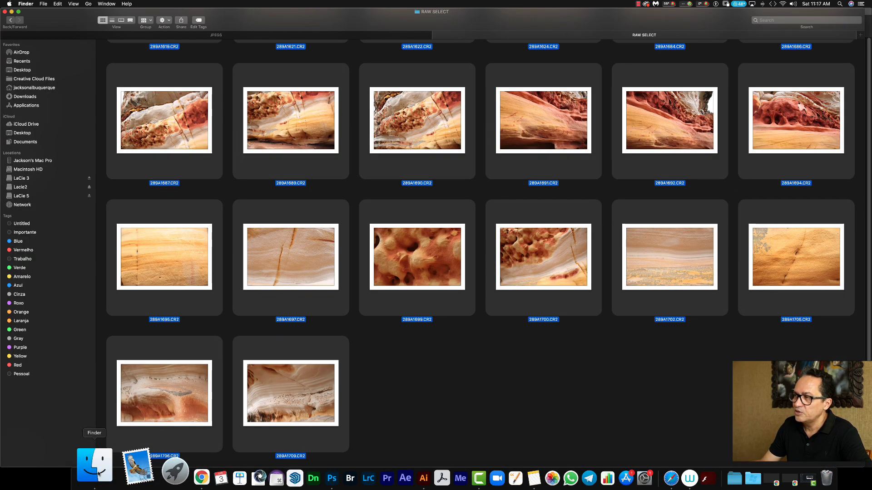
click(11, 20)
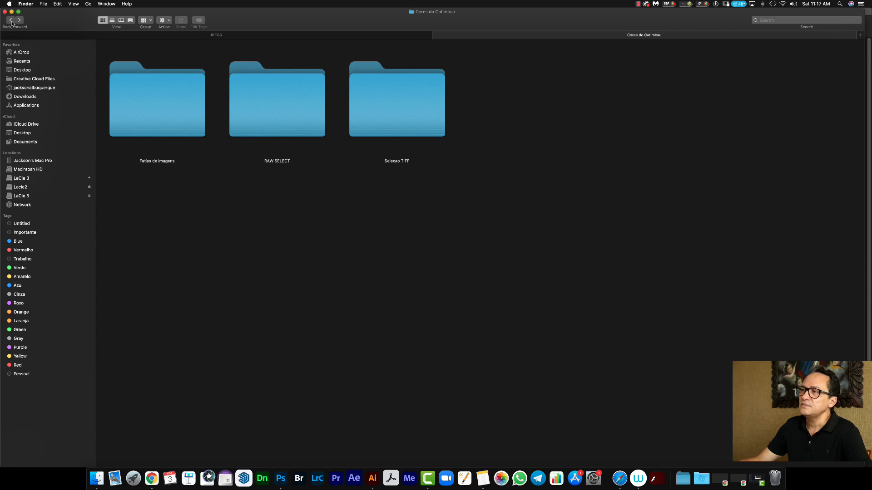
double_click(161, 111)
drag(160, 110, 778, 484)
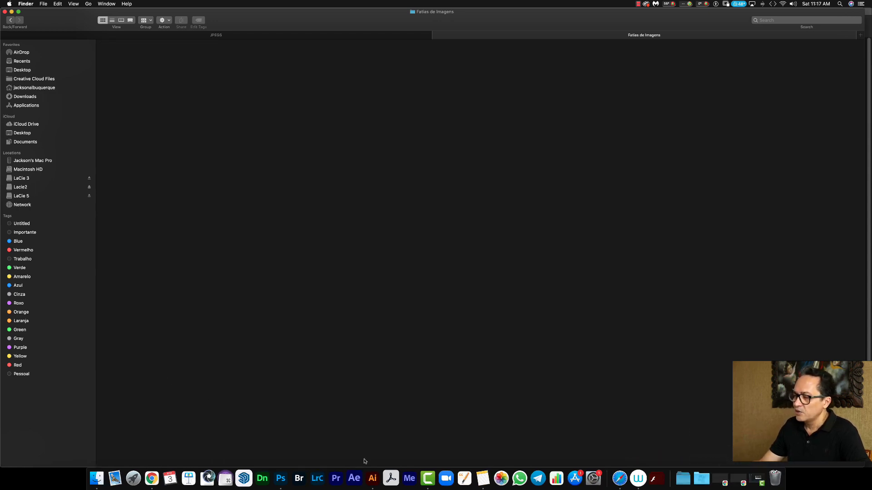
Step: Return to Photoshop and start a Batch with the Fatiamento action from the Default Actions set
click(278, 475)
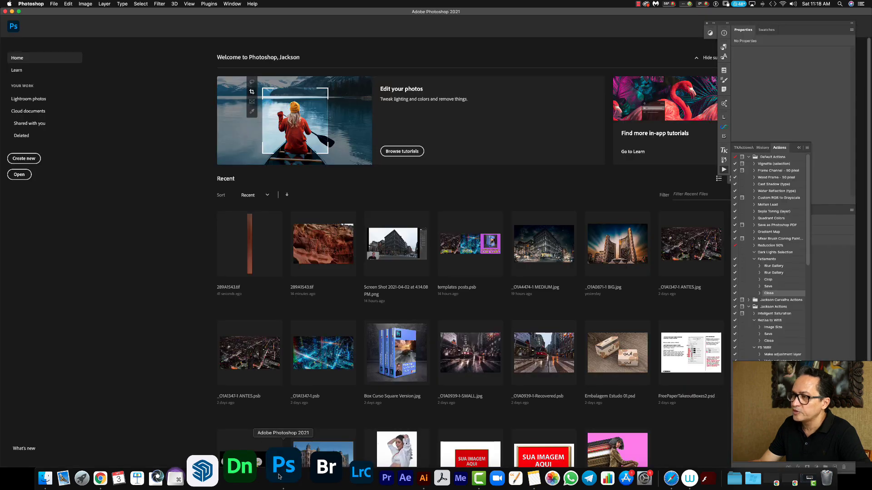
click(53, 3)
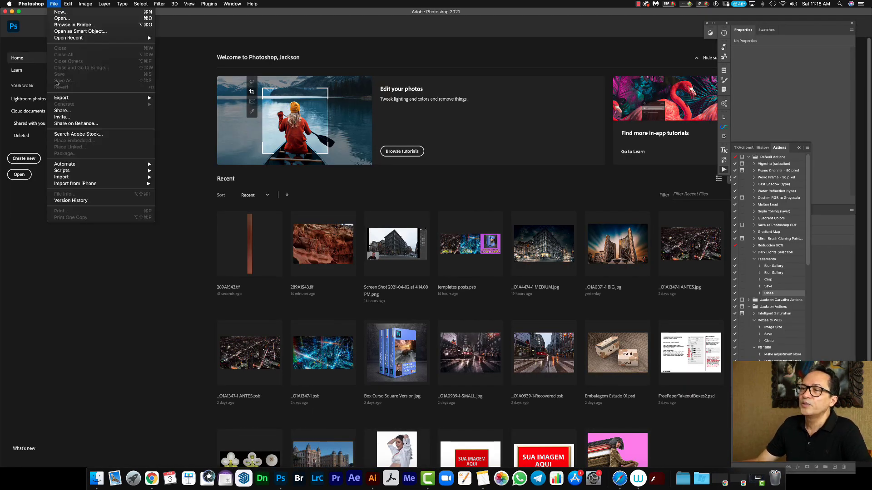
mouse_move(65, 165)
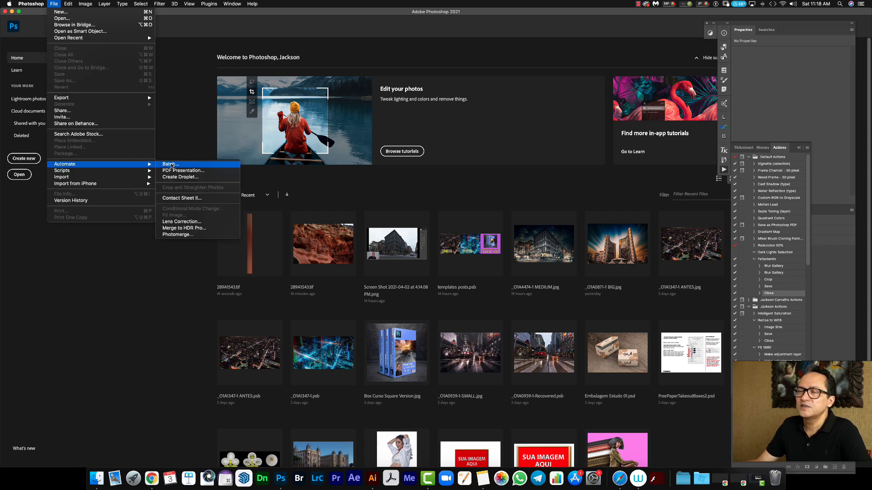
click(171, 164)
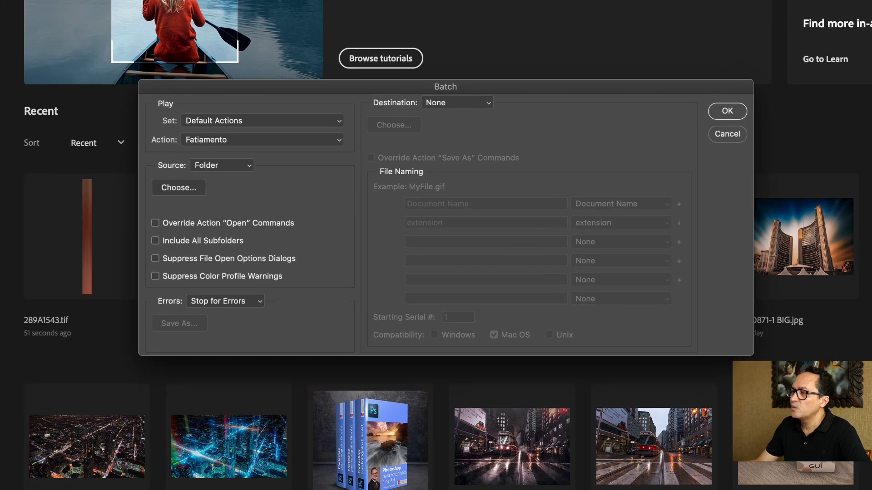
click(256, 123)
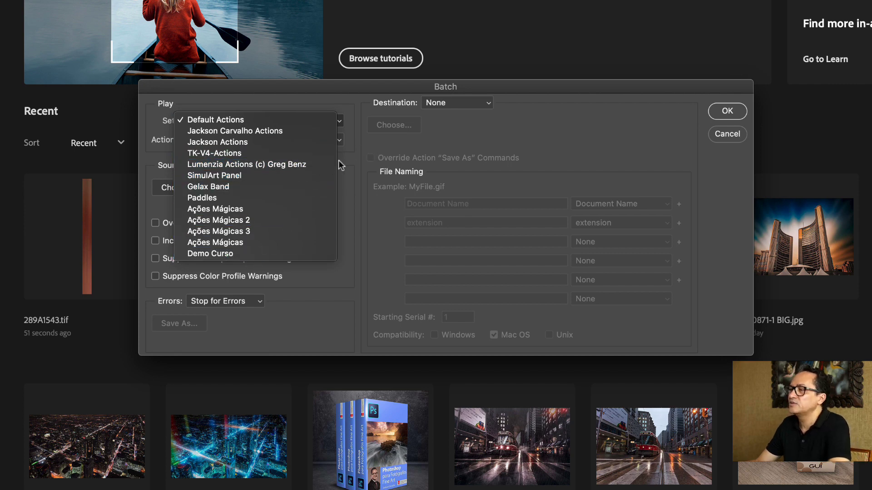
click(434, 139)
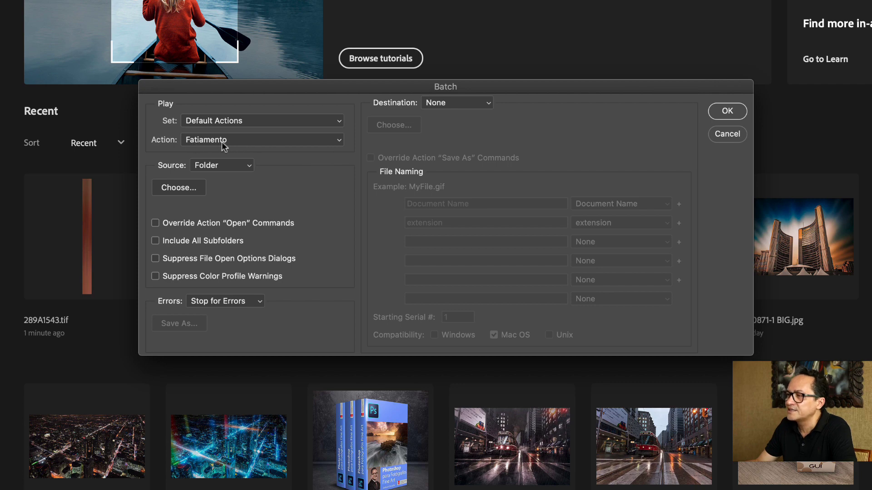
Step: Set the batch source to the Selecao TIFF folder inside Cores do Catimbau
click(224, 168)
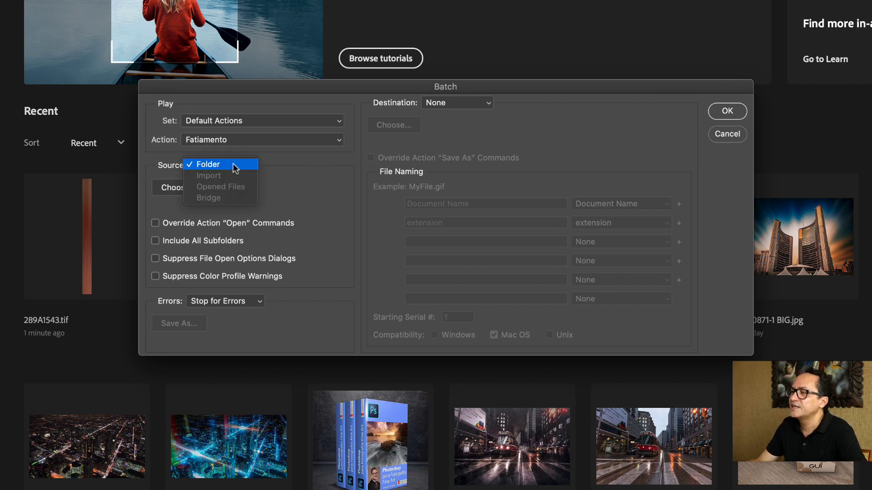
click(292, 197)
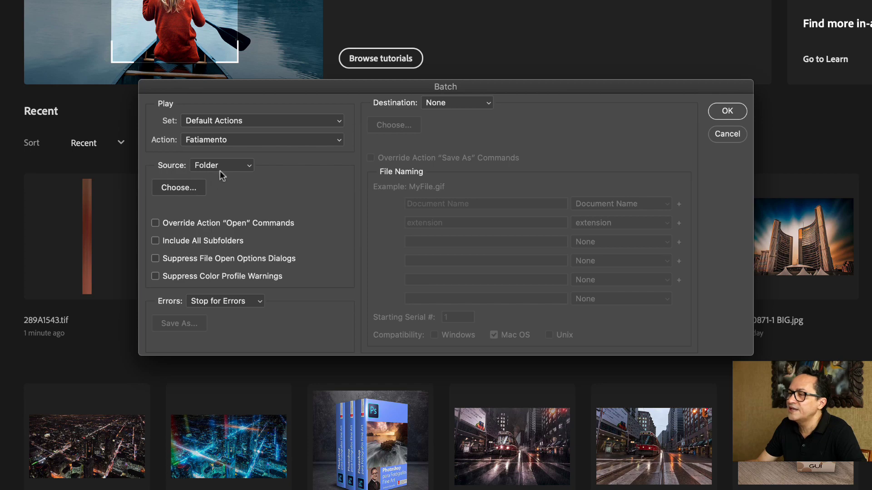
click(178, 187)
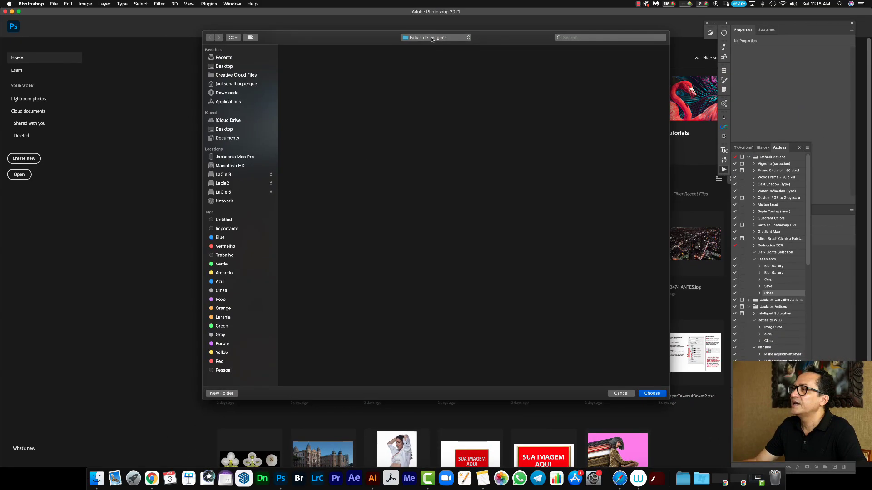
click(431, 40)
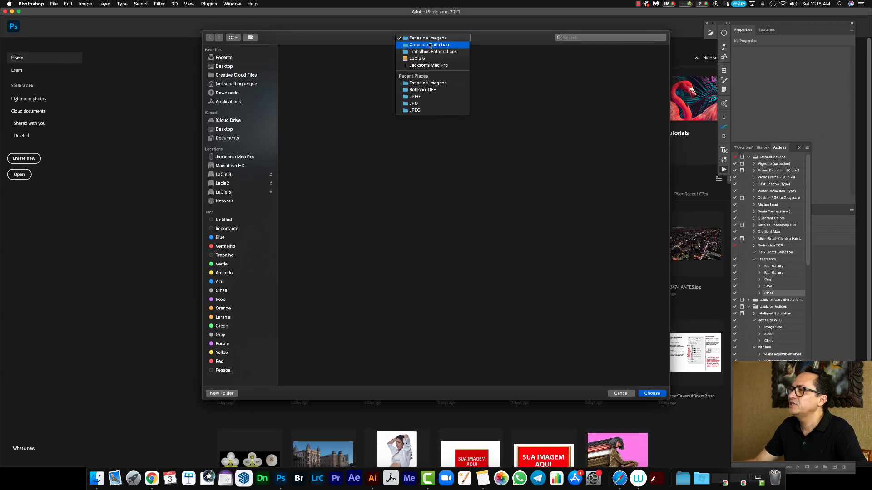
click(430, 45)
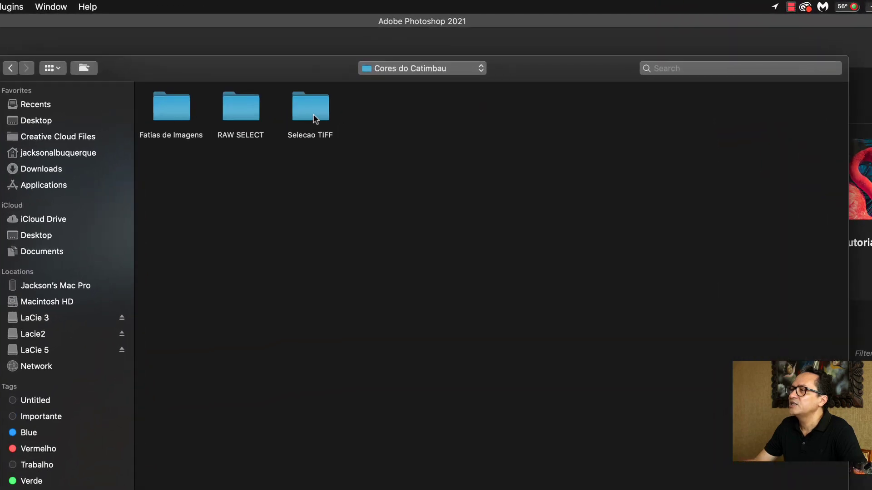
double_click(355, 76)
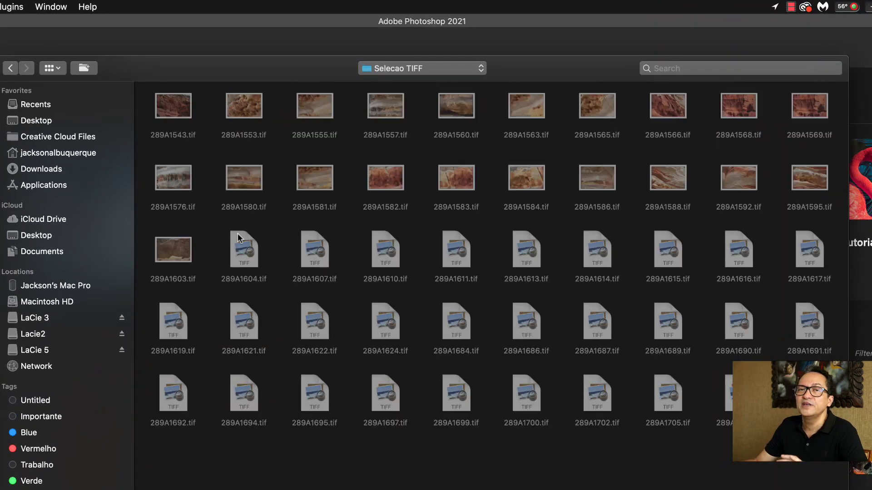
key(Return)
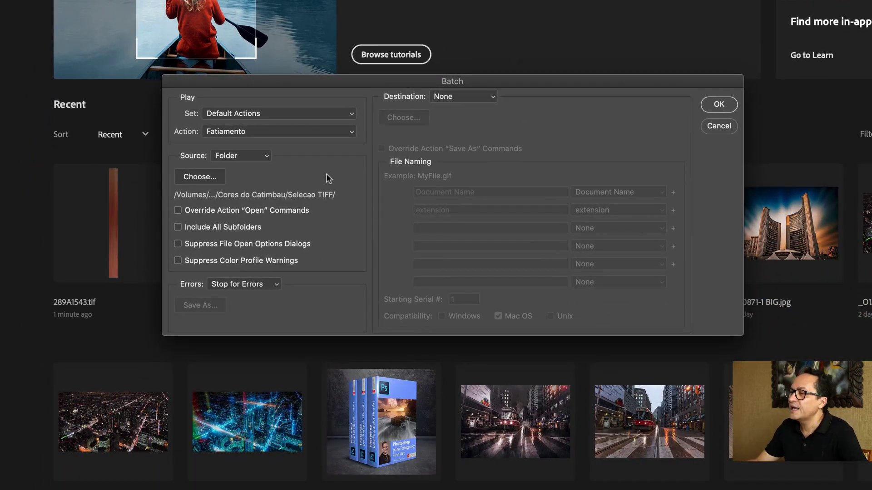
Step: Set the batch destination to the Fatias de Imagens folder inside Cores do Catimbau
click(464, 100)
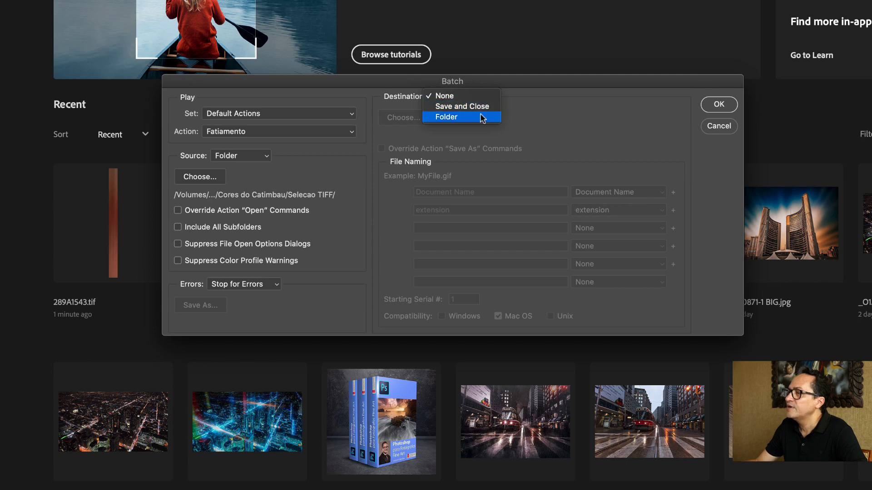
click(475, 115)
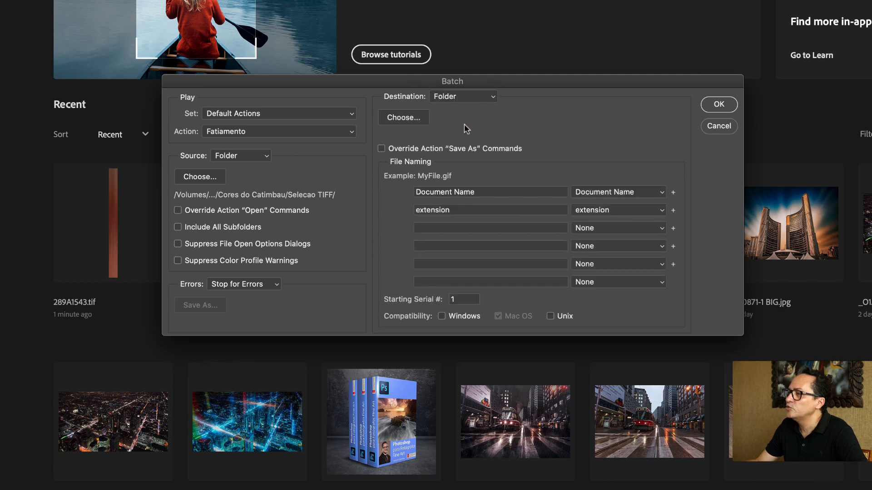
click(407, 118)
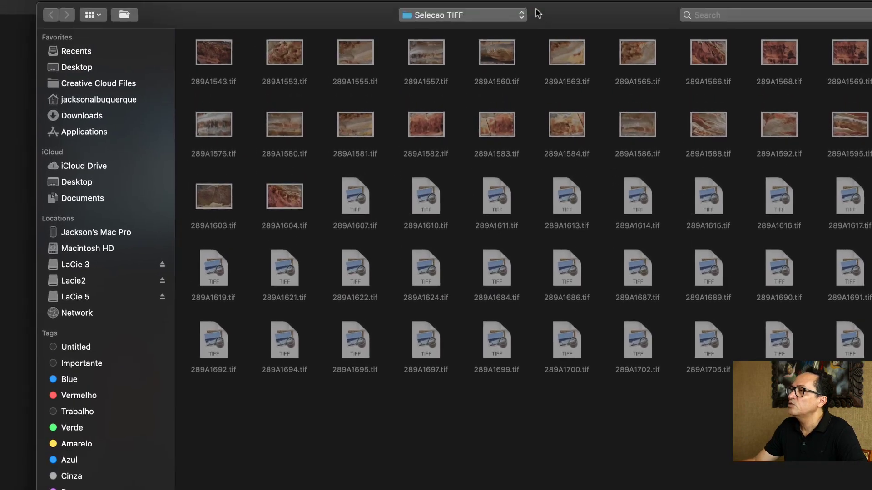
click(499, 77)
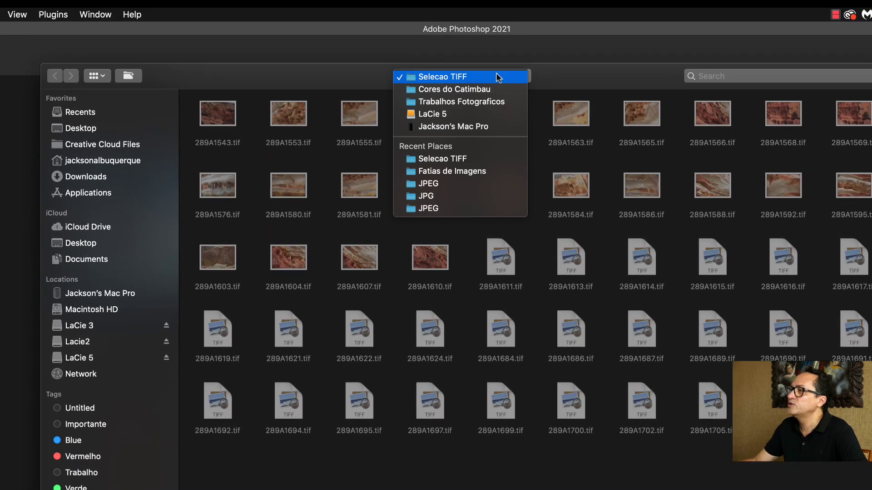
click(467, 89)
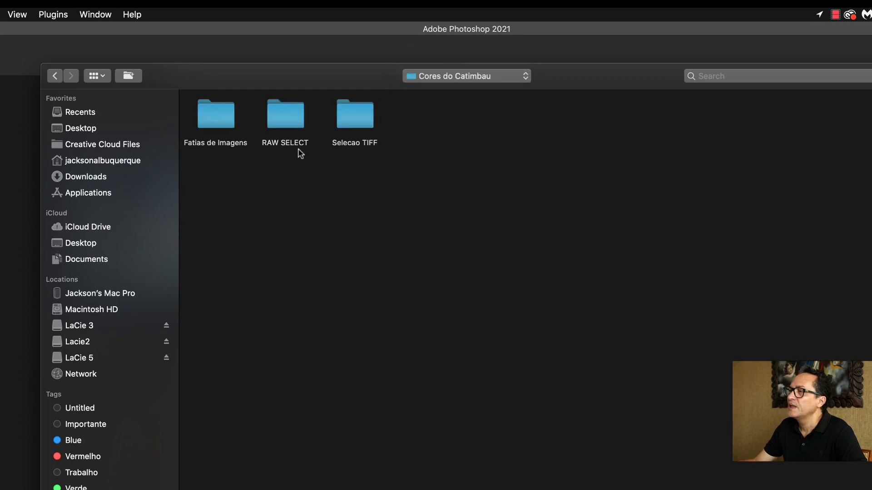
double_click(225, 115)
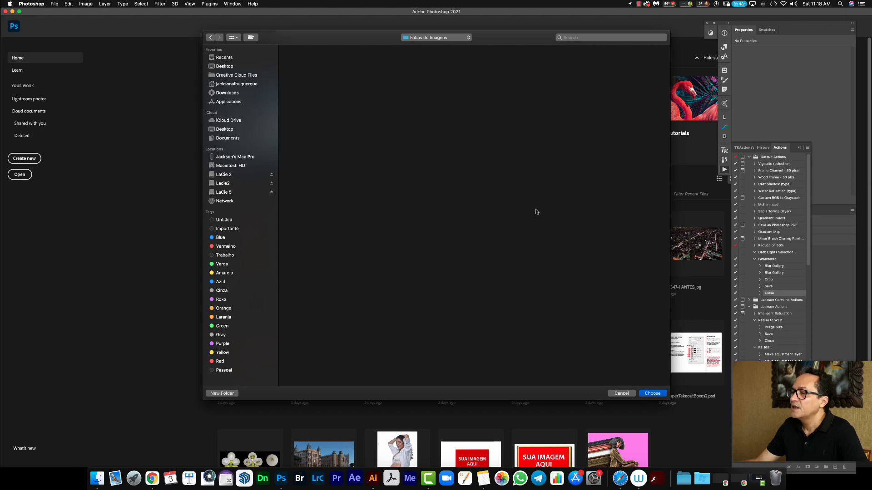
key(Return)
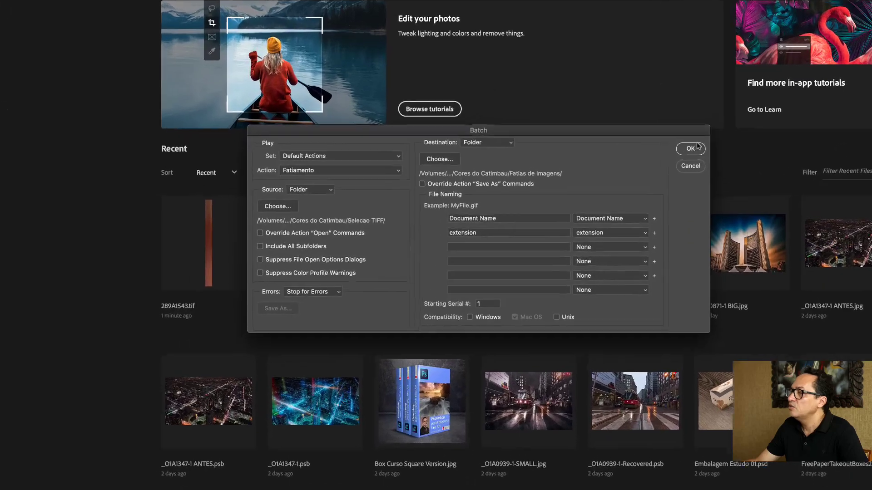
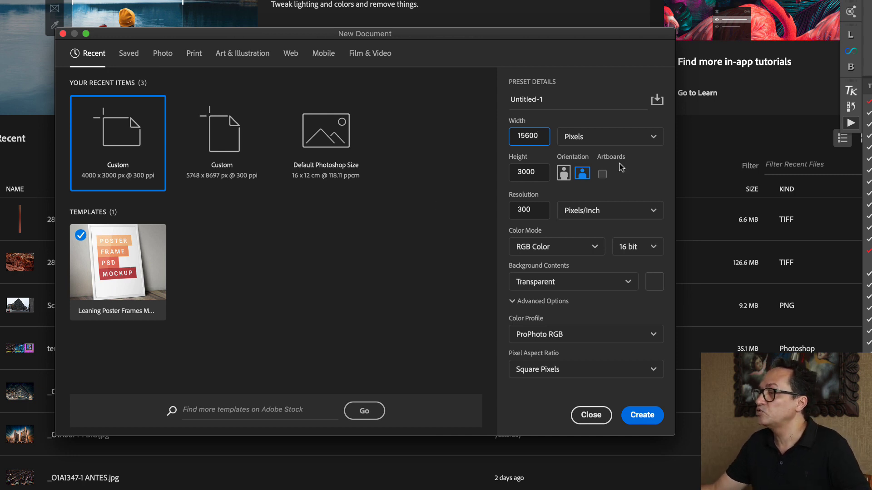
Step: Create a transparent 15600 x 4440 px document at 300 ppi and show it in full-screen mode, fitted to the screen
key(Tab)
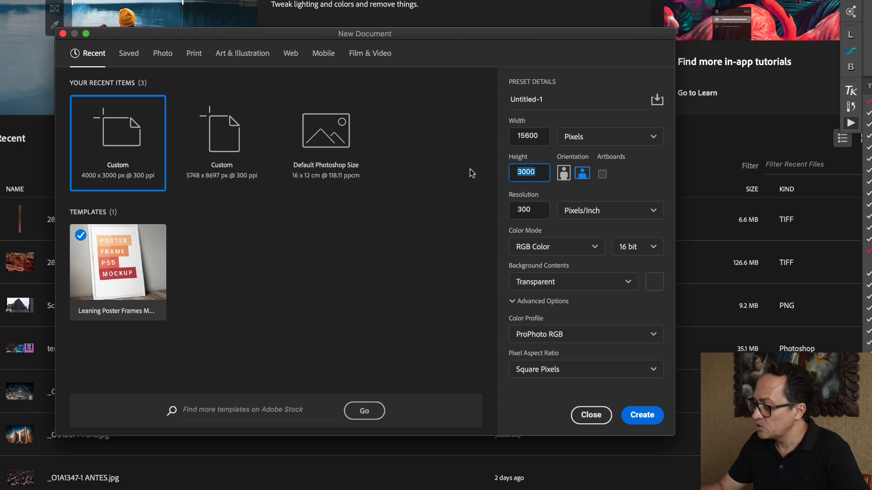
text(4440)
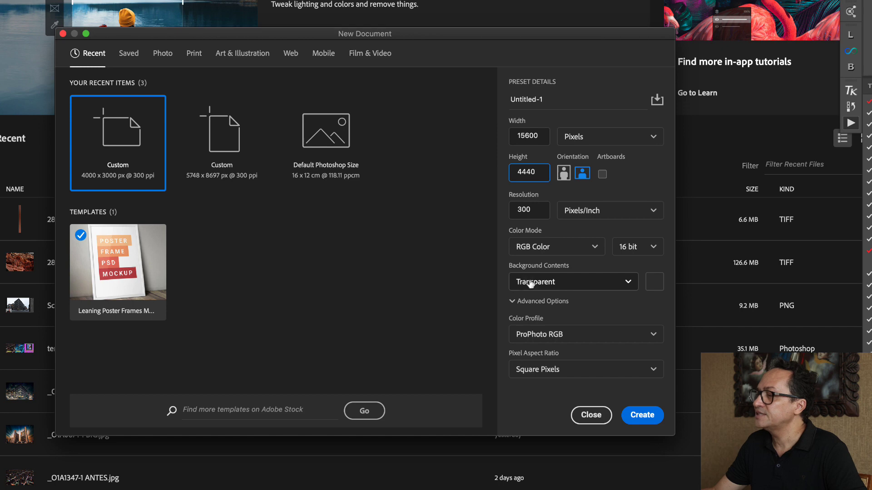
click(640, 417)
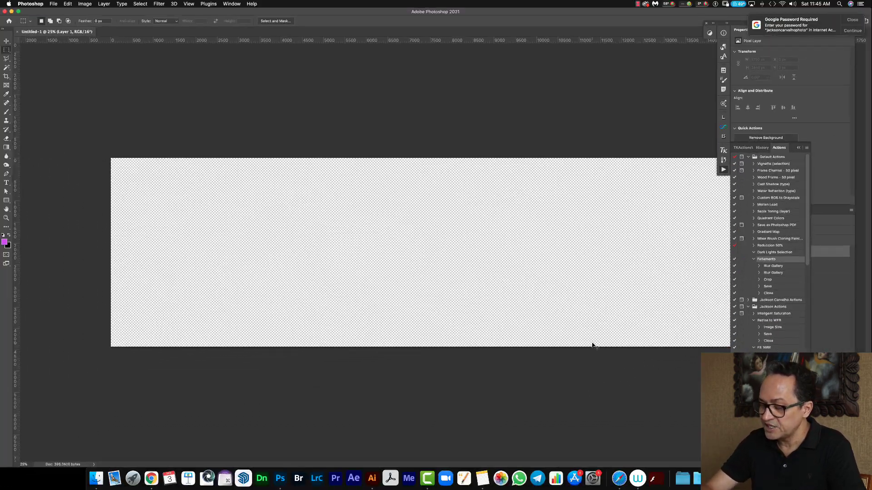
key(super+0)
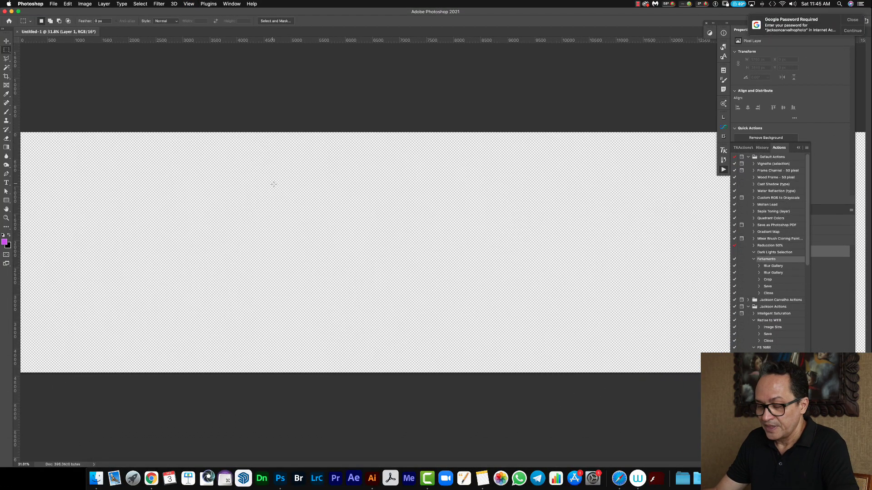
key(f)
key(super+0)
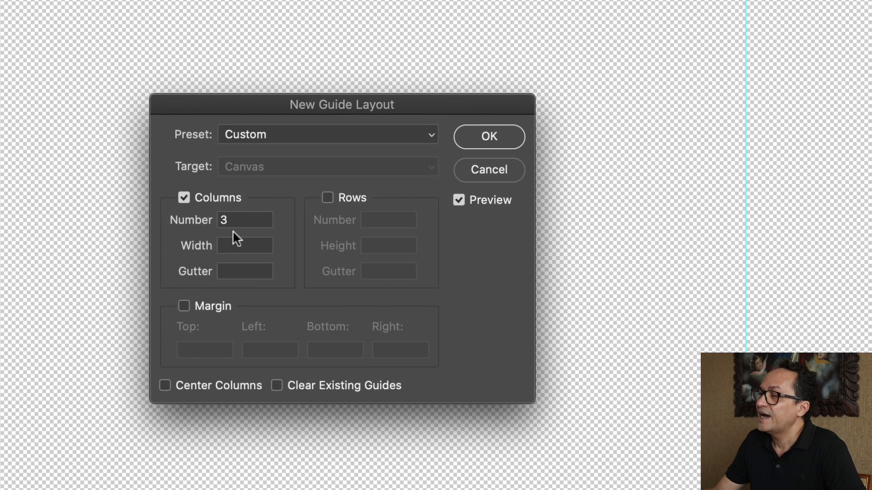
Step: Set the new guide layout to 52 columns and enable rows
click(53, 220)
double_click(241, 220)
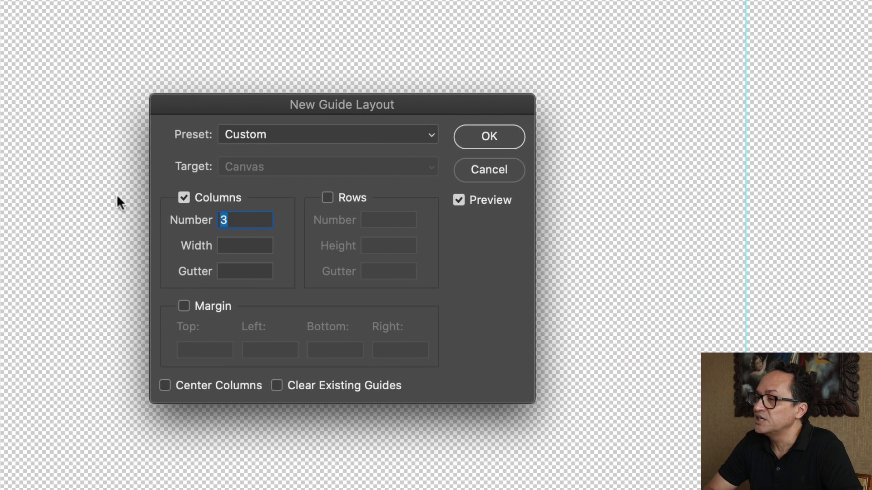
text(52)
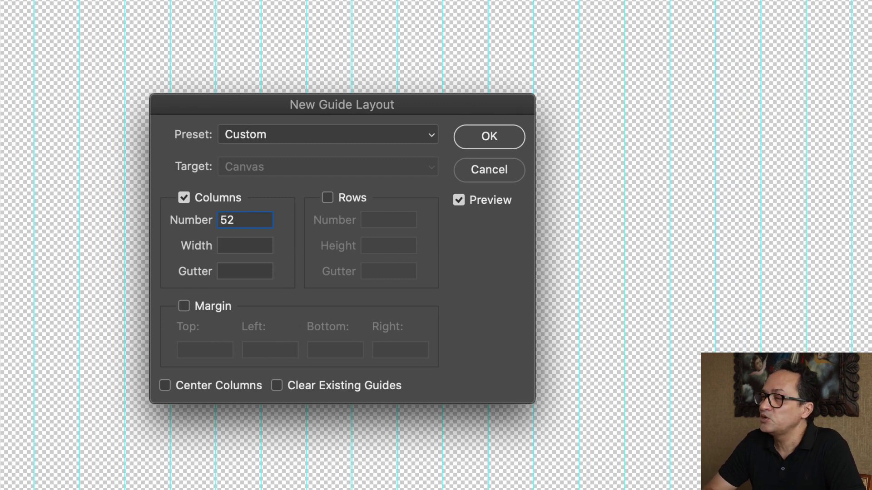
click(327, 198)
double_click(385, 220)
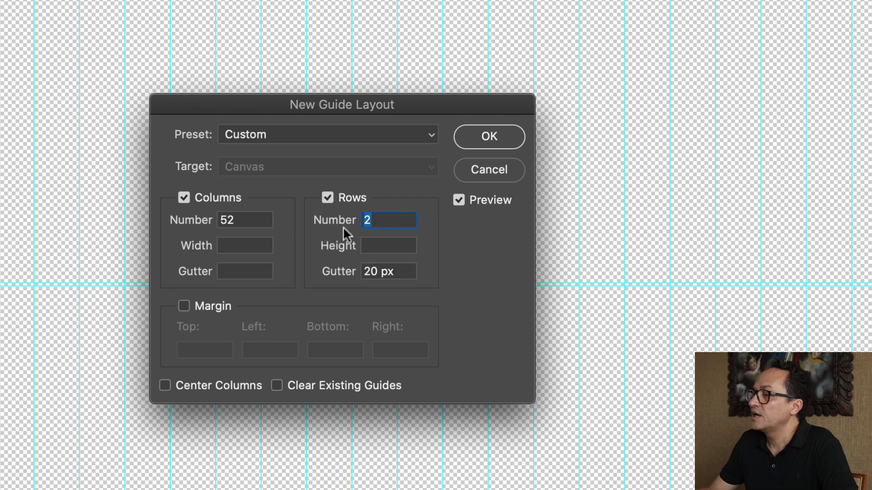
Step: Disable the rows, set margins of 300 px top and bottom and 0 px left and right, and create the guides
click(183, 306)
triple_click(215, 355)
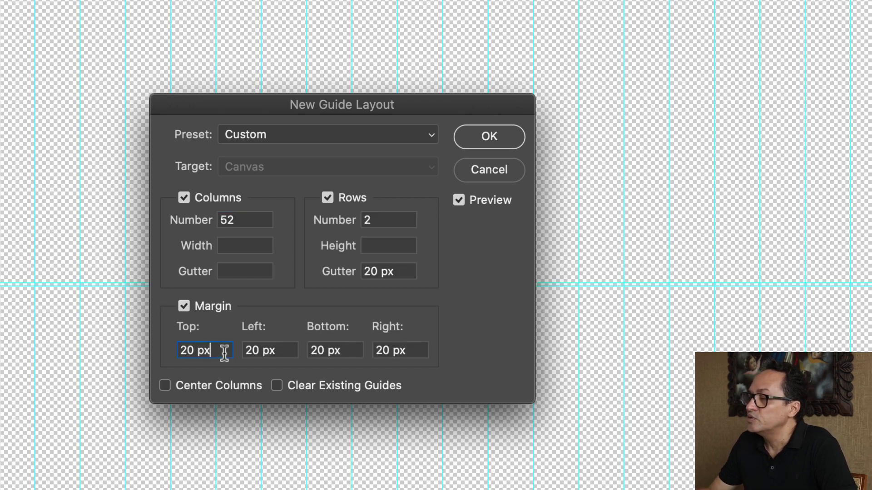
text(300)
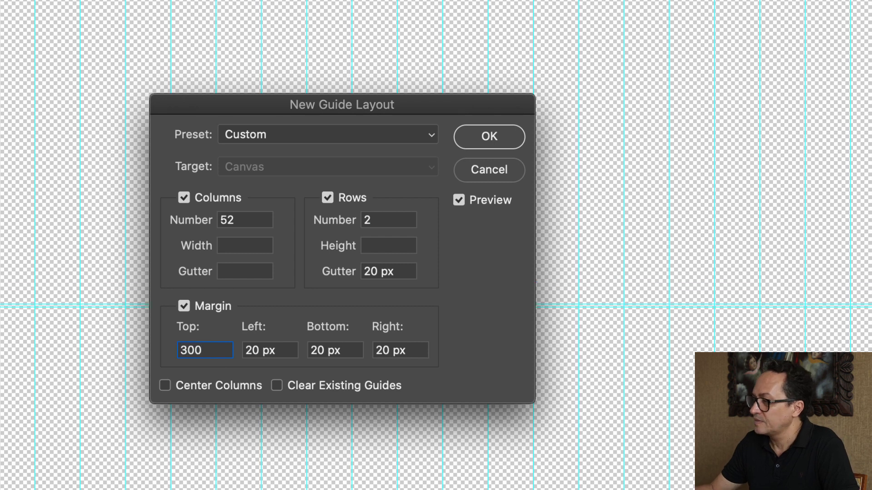
click(327, 199)
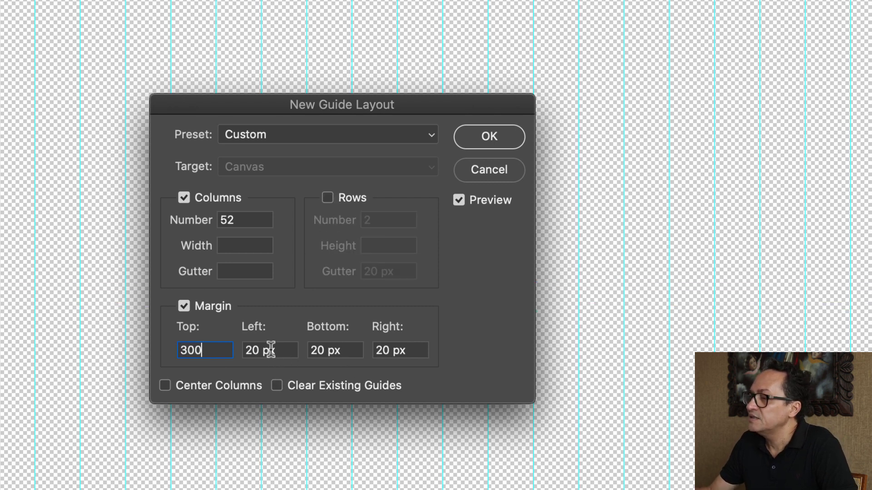
key(Tab)
text(0)
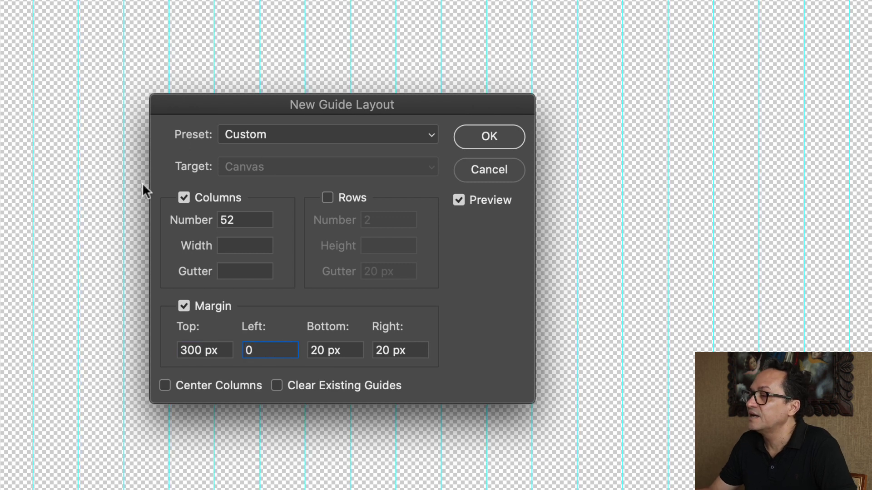
click(412, 354)
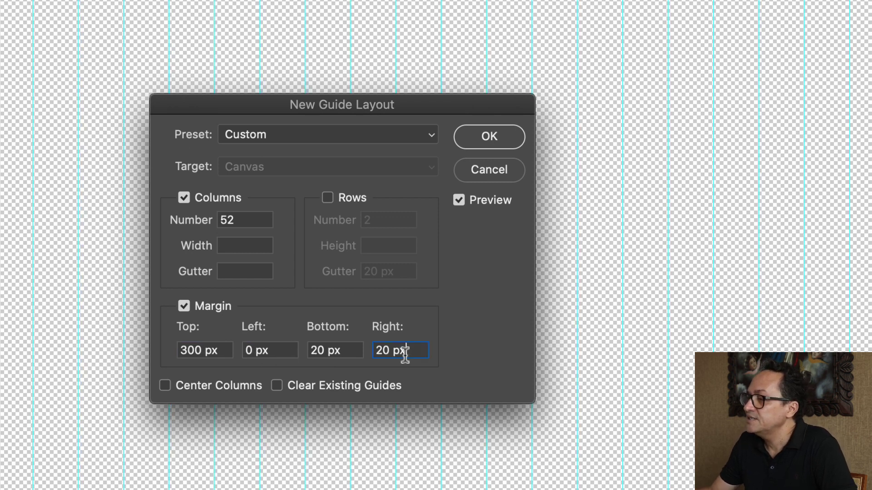
text(0)
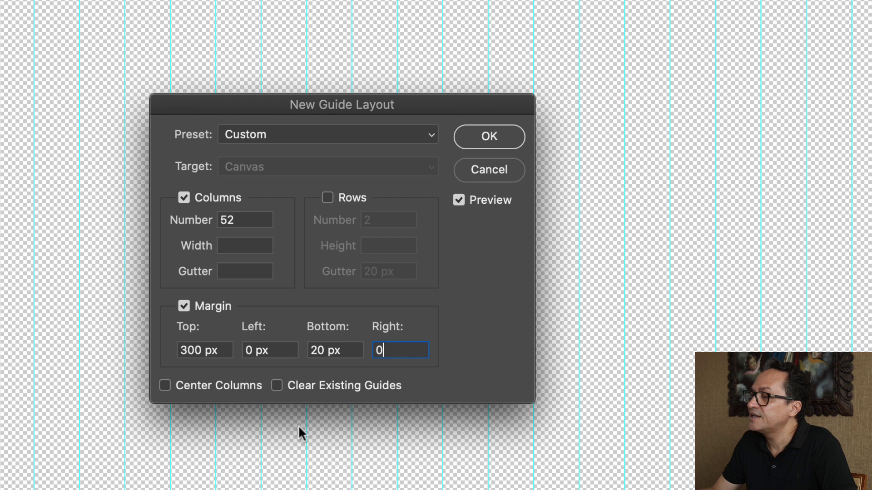
click(351, 351)
double_click(351, 351)
text(300)
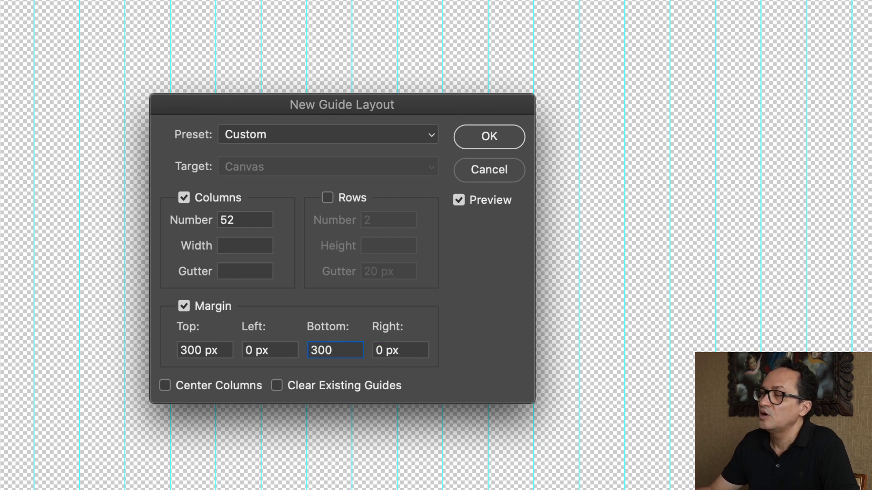
click(496, 136)
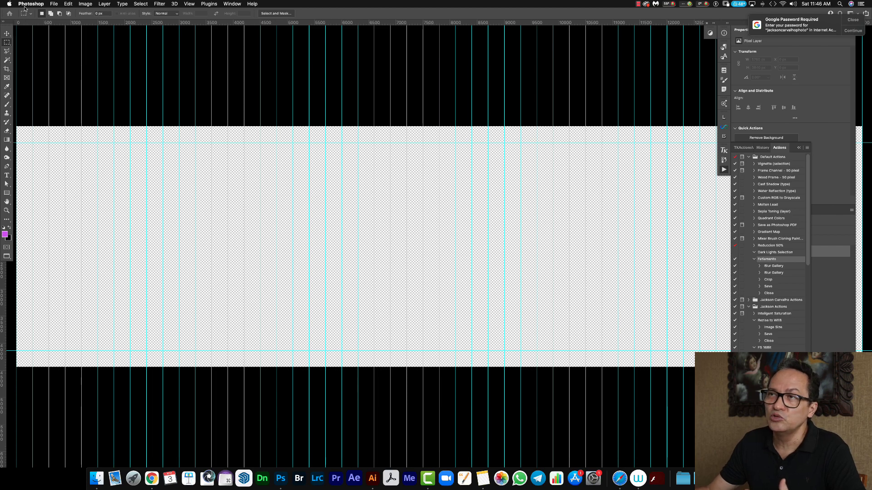
Step: Check the placing options in the General preferences, and place the selected strips from the Fatias de Imagens folder in Finder into the document
click(30, 5)
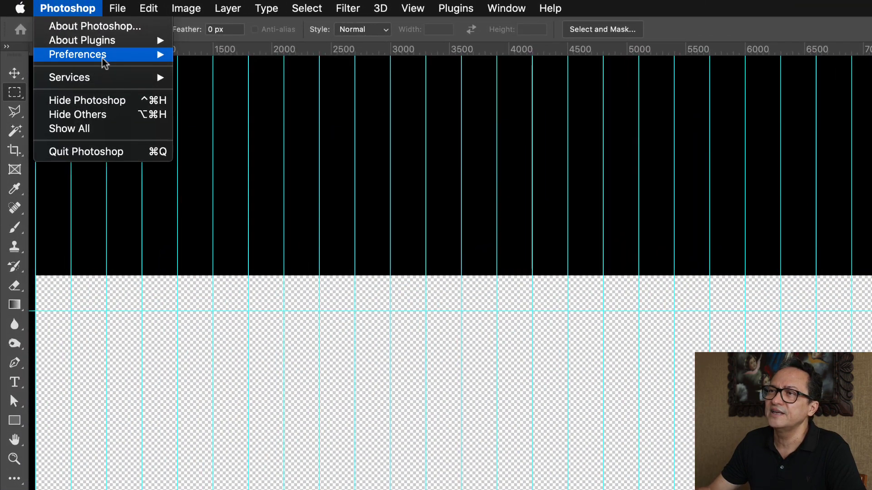
mouse_move(104, 63)
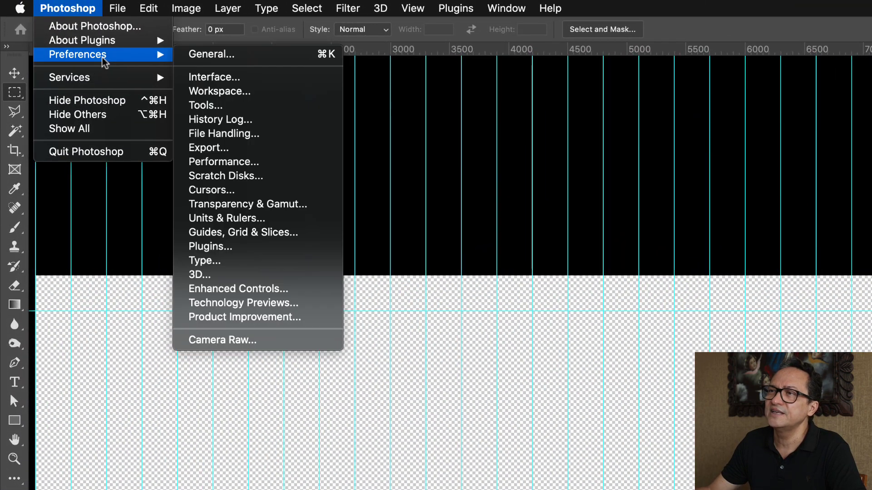
click(222, 58)
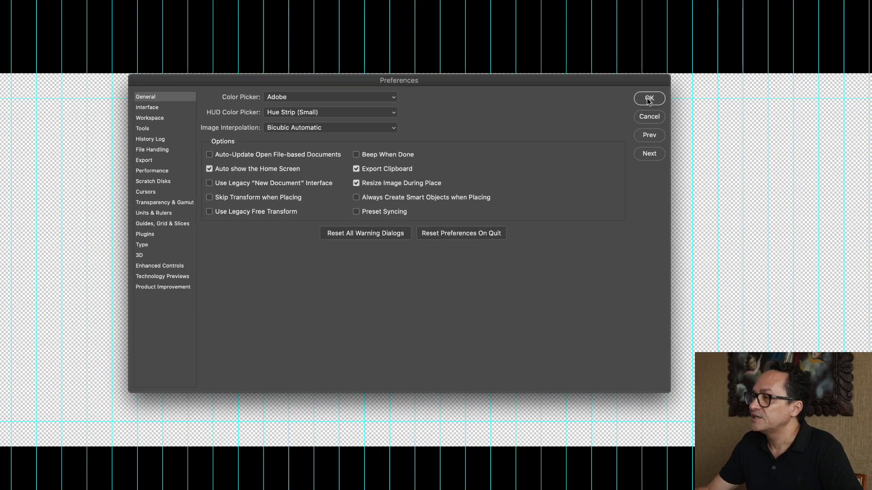
click(542, 143)
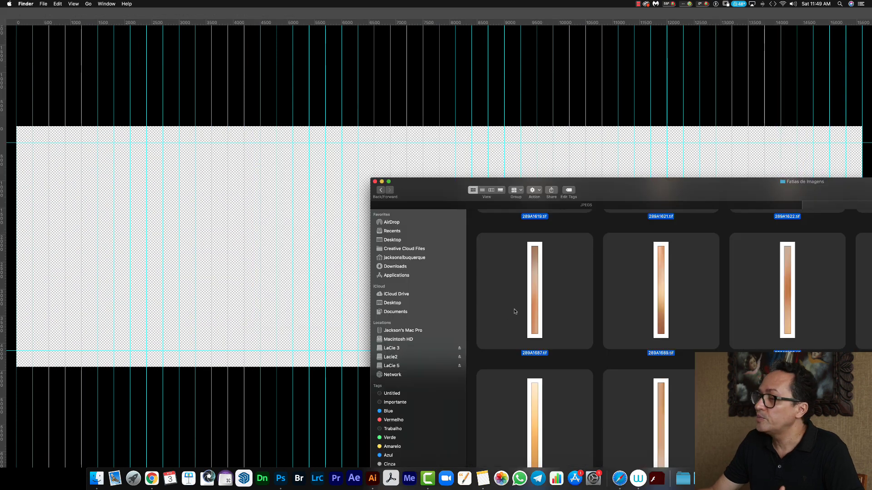
drag(265, 183, 263, 211)
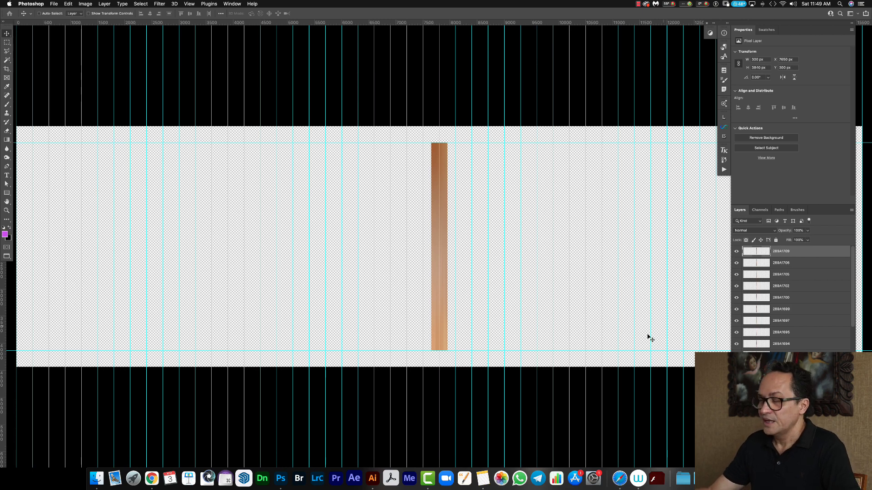
Step: Select all the placed strip layers and move them together slightly left to line up with the column guides
drag(852, 309, 853, 429)
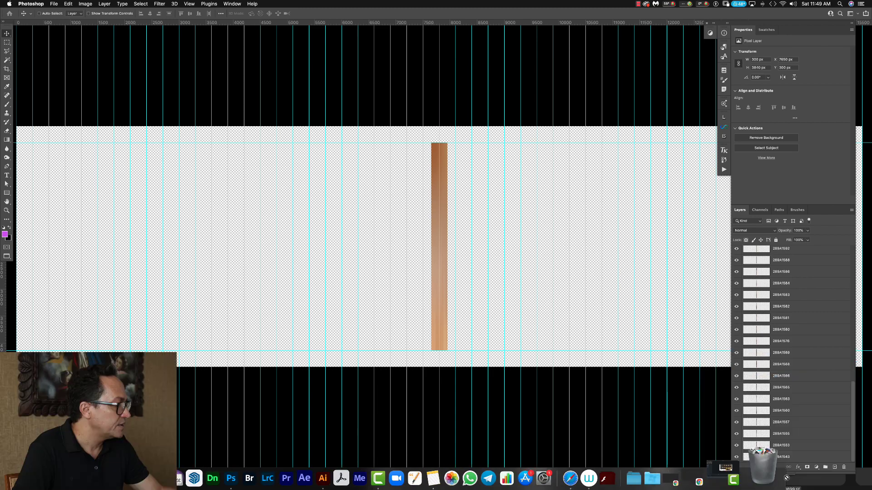
shift+click(790, 458)
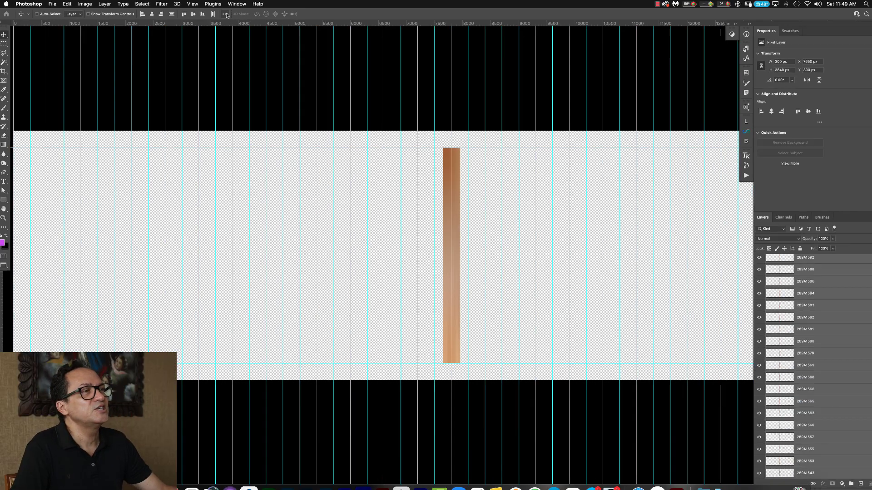
click(221, 13)
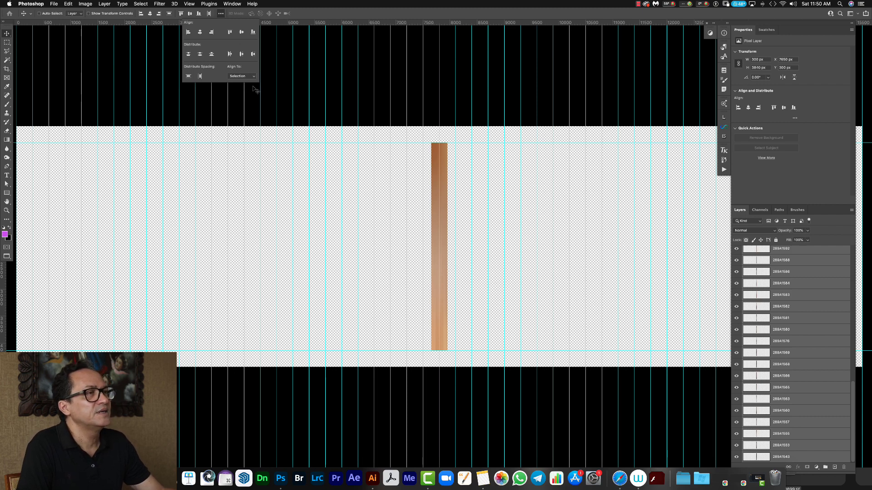
drag(444, 241, 434, 241)
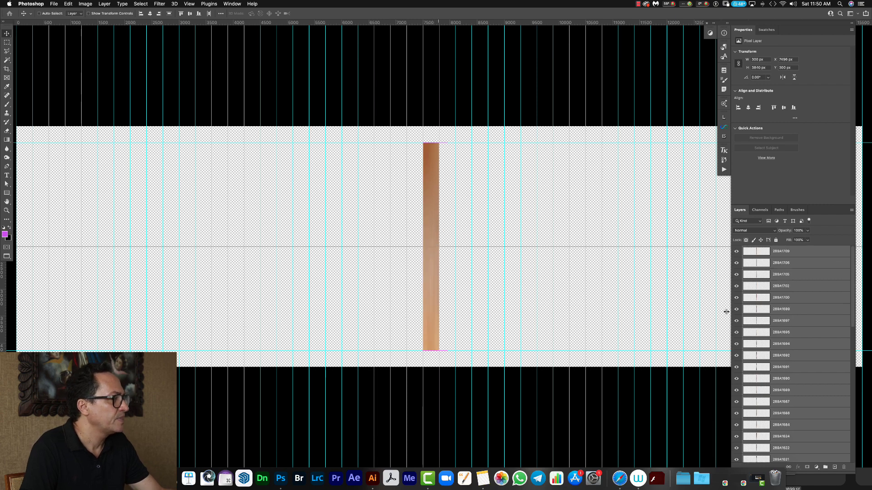
Step: Move only the topmost strip layer to the second-to-last guide column, at X about 15000 px
click(821, 255)
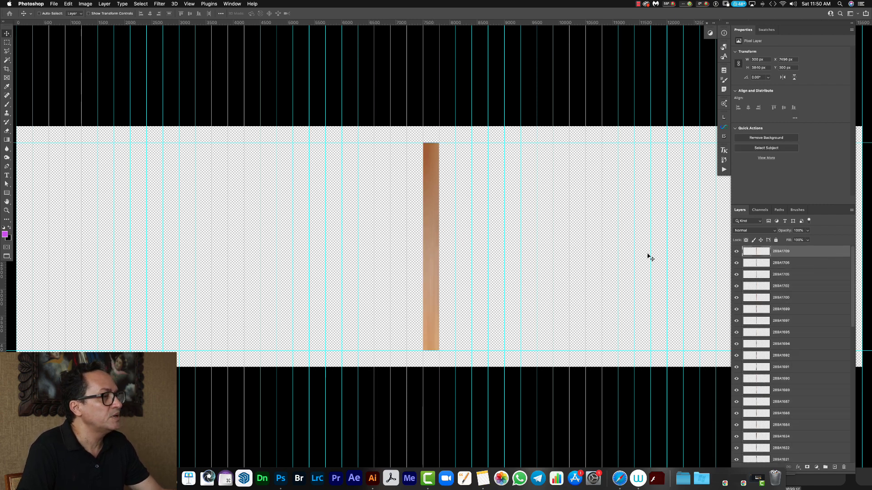
drag(445, 253, 574, 288)
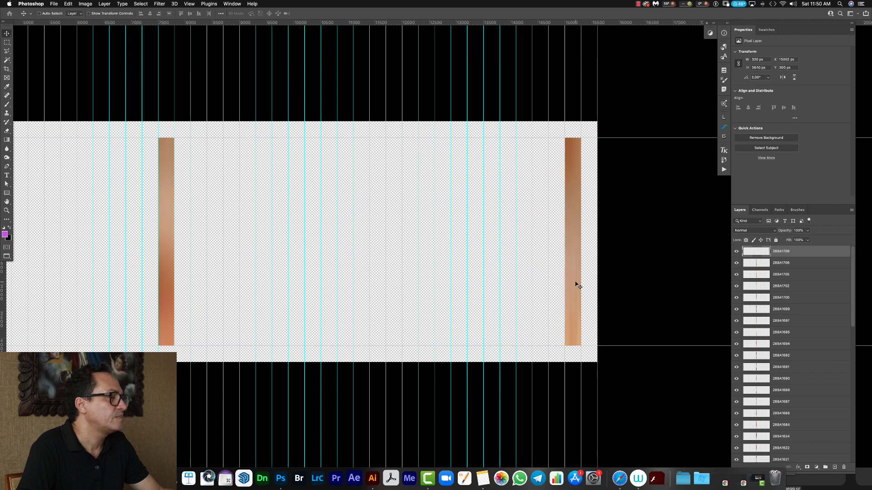
Step: Move only the bottommost strip layer to the second guide column from the canvas start, at X about 300 px
scroll(818, 393, down, 10)
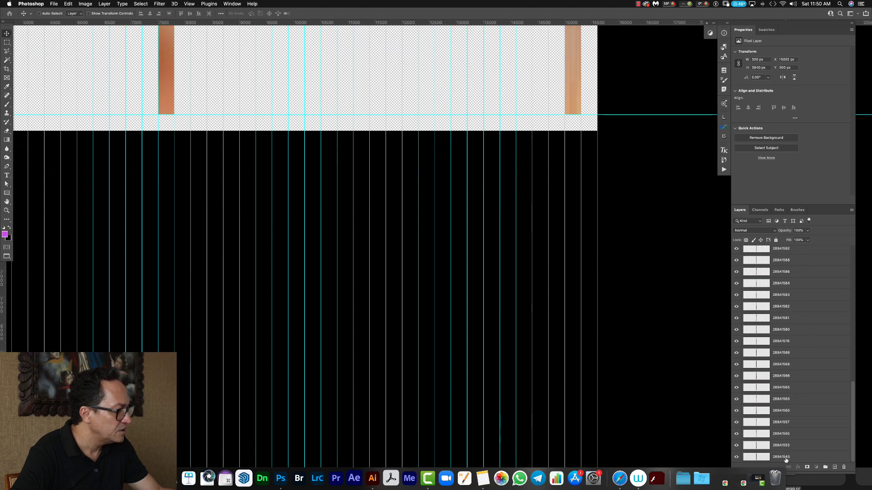
click(784, 458)
drag(389, 266, 500, 283)
drag(569, 312, 178, 286)
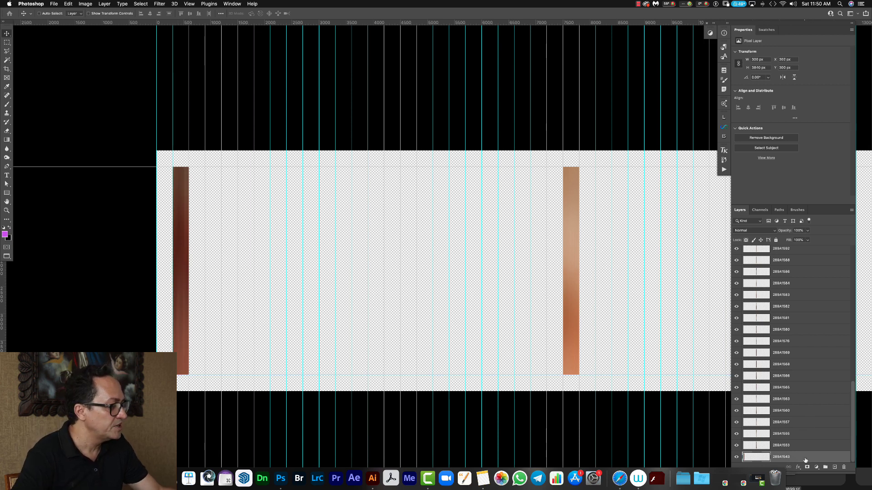
Step: Select all the strip layers and distribute them evenly in the horizontal direction between the two end strips
scroll(801, 436, up, 15)
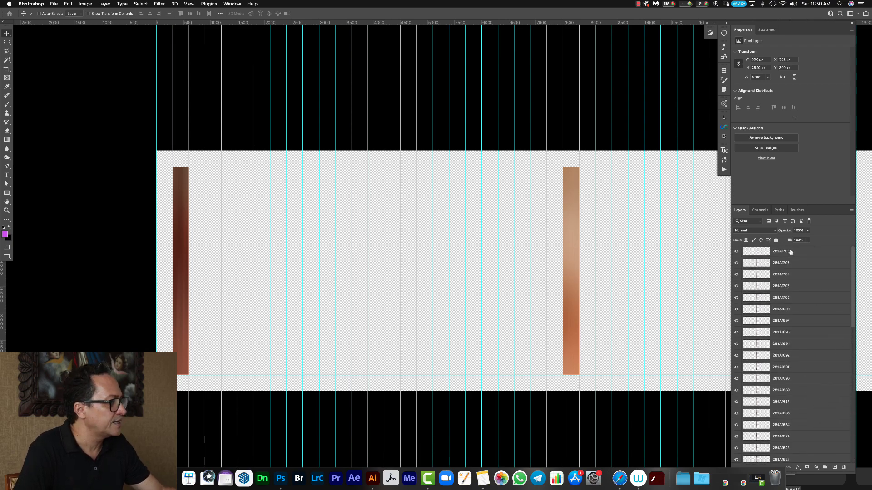
shift+click(791, 252)
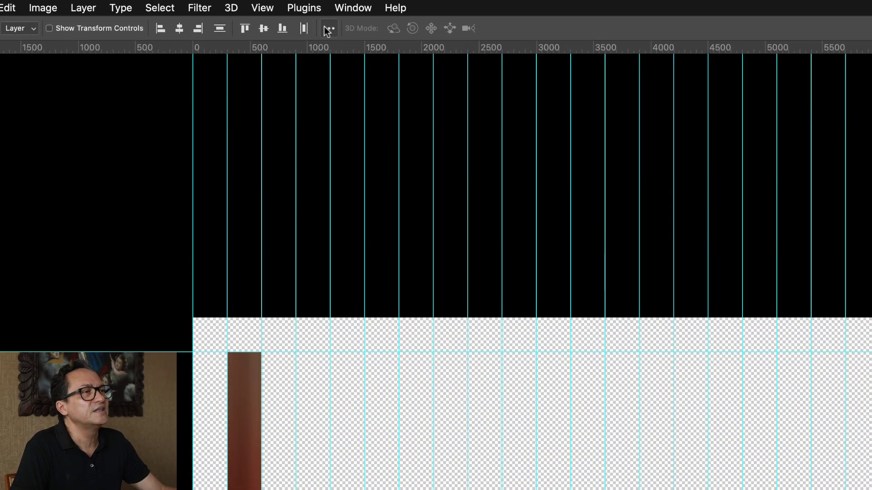
click(328, 29)
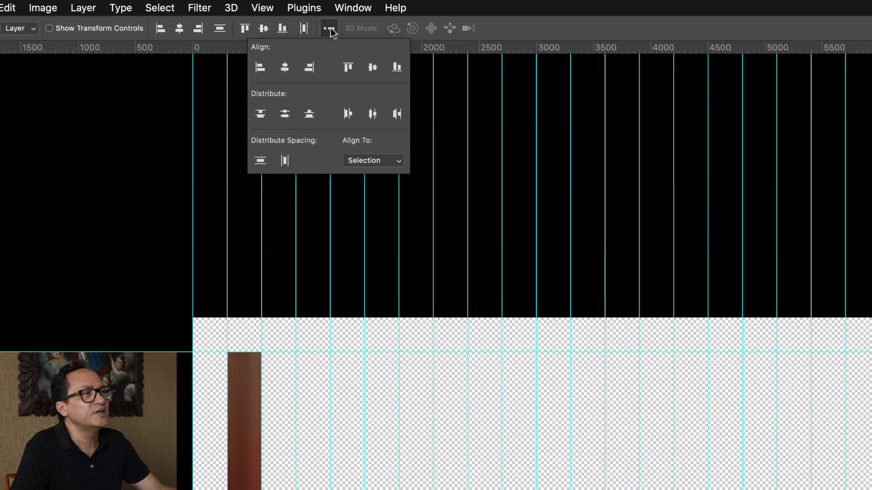
click(373, 116)
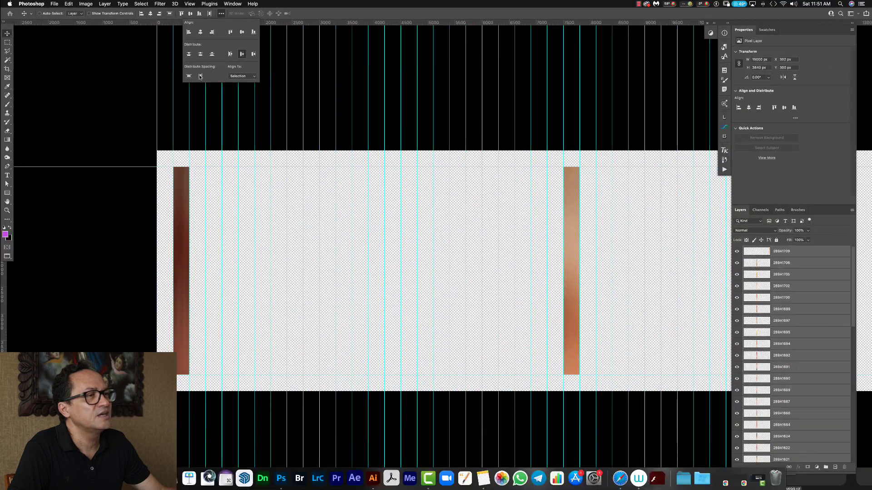
click(209, 85)
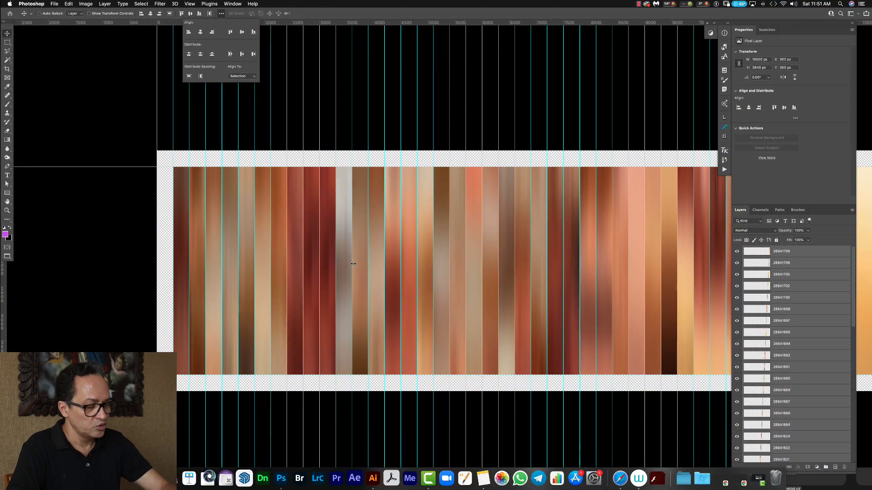
Step: Hide the guides and other extras, and show the whole composition fitted to the screen in full screen mode
drag(382, 256, 302, 292)
key(super+z)
key(z)
drag(419, 268, 360, 265)
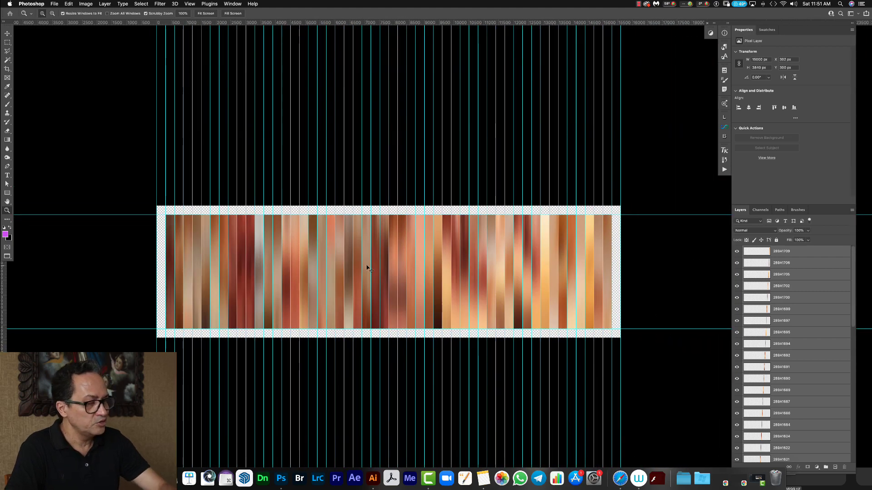
click(366, 266)
mouse_move(368, 238)
mouse_down()
mouse_move(349, 239)
mouse_move(358, 241)
mouse_move(354, 247)
mouse_up()
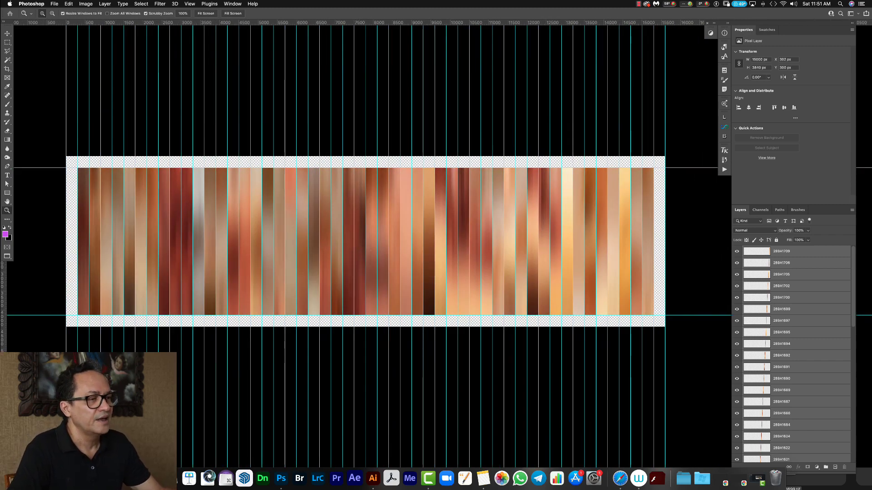
click(193, 6)
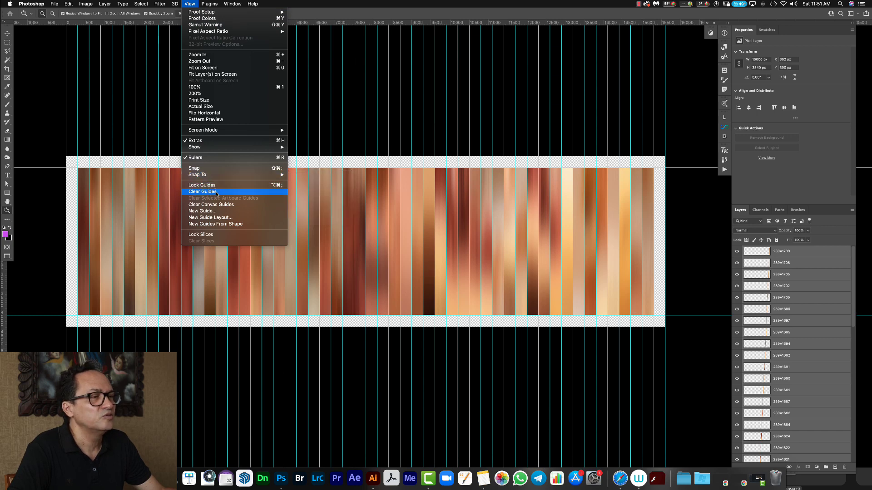
click(205, 142)
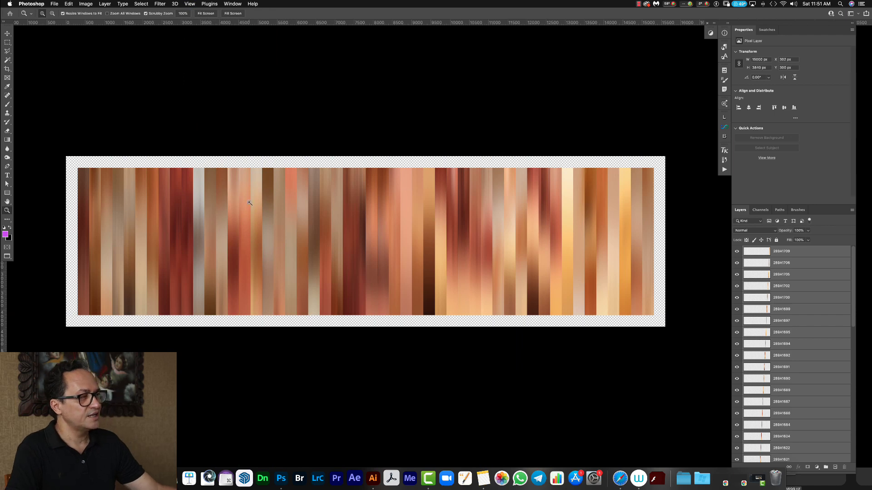
key(f)
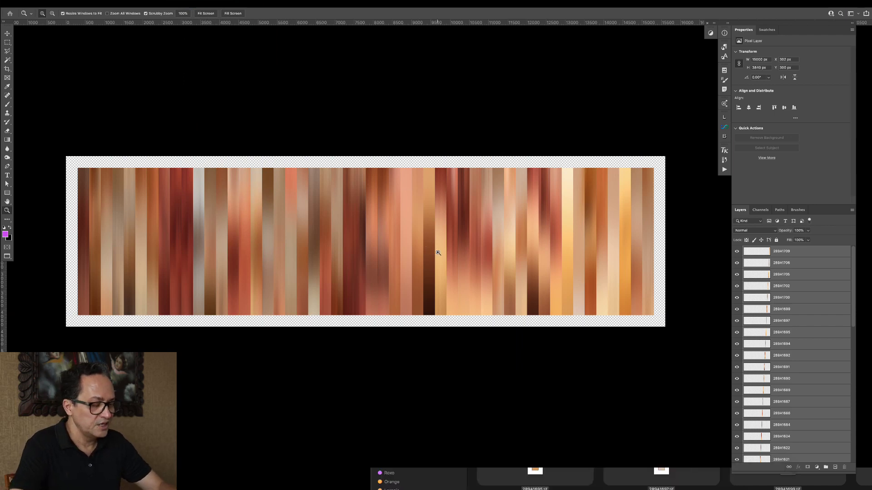
key(super+0)
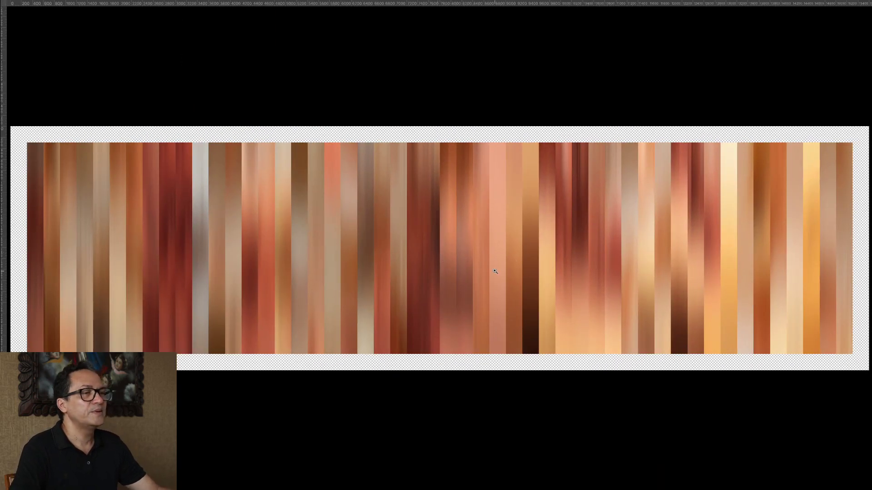